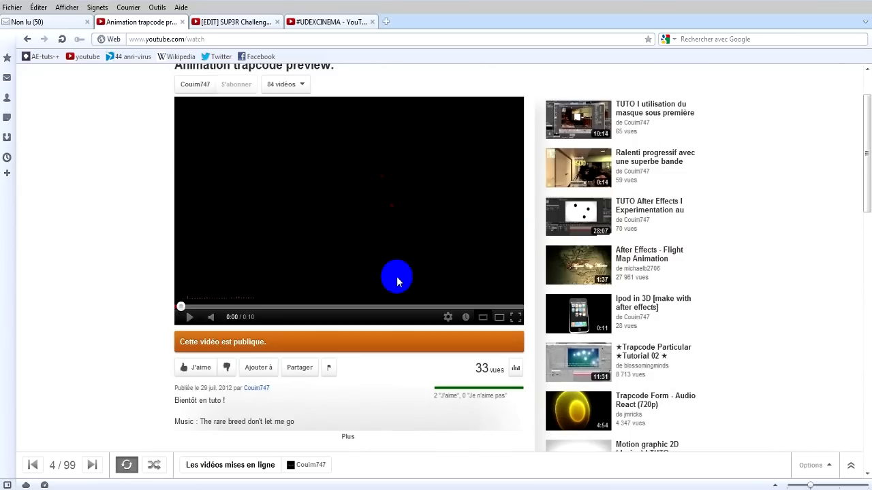
Play the "Animation trapcode preview" video in short stretches, pausing to examine the coloured particle animation.
{"action": "left_click", "coordinate": [191, 322]}
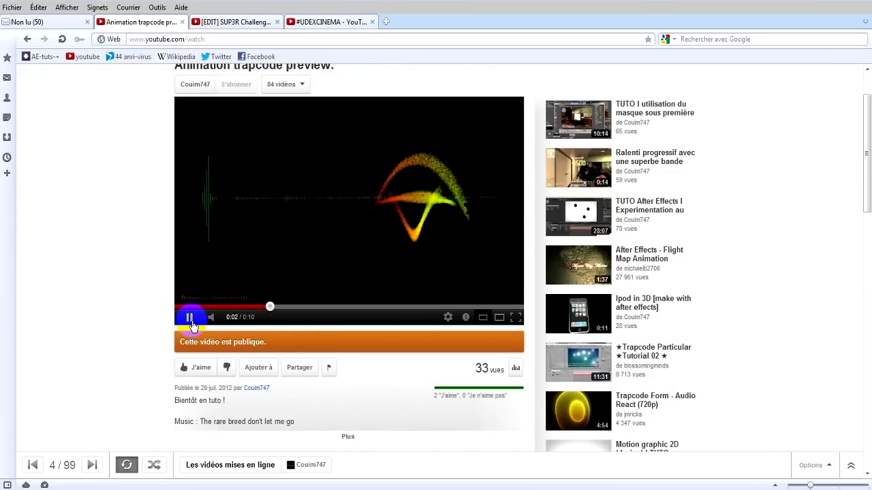
{"action": "left_click", "coordinate": [190, 319]}
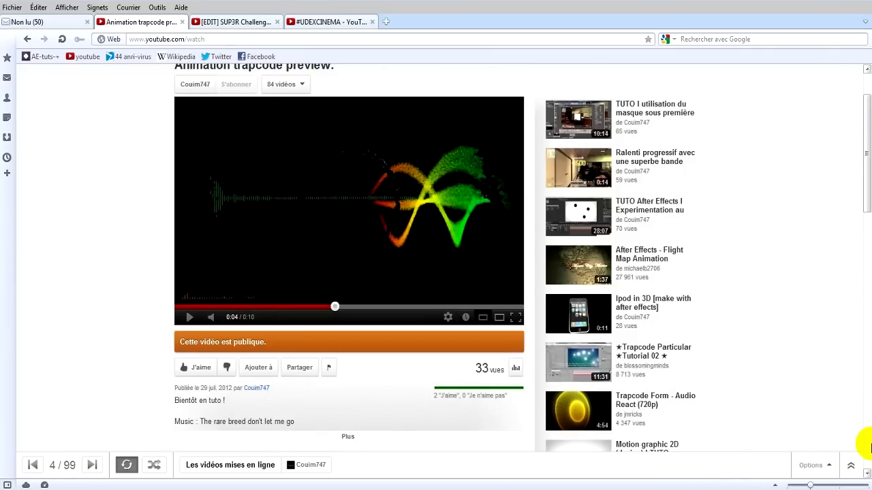
{"action": "left_click", "coordinate": [190, 320]}
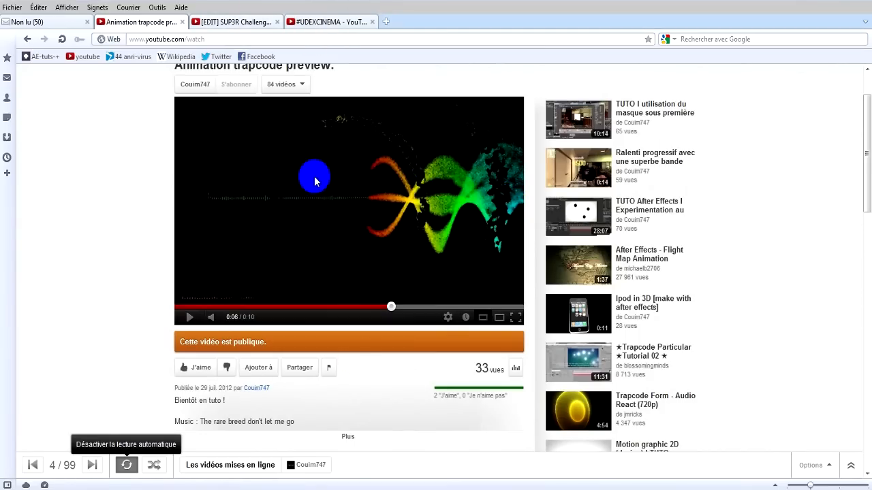
Switch to the SUP3R Challenge edit video and play short stretches, pausing to examine the coloured strands over the gameplay.
{"action": "left_click", "coordinate": [246, 22]}
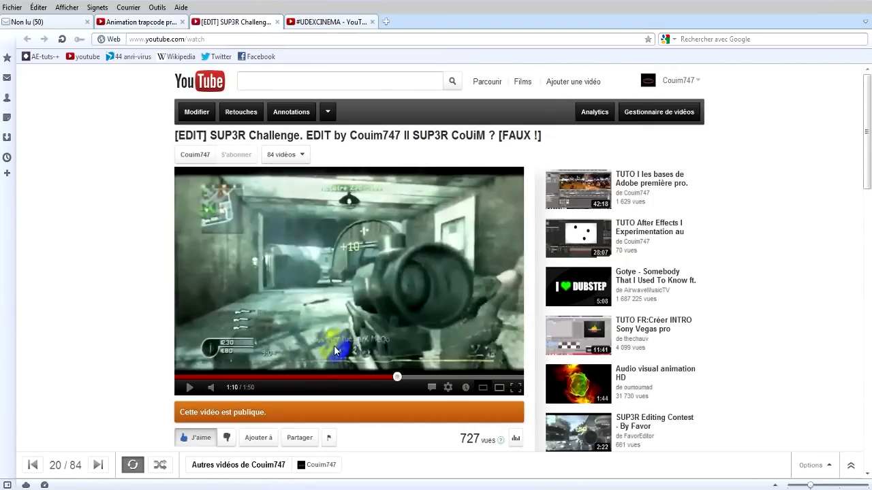
{"action": "left_click", "coordinate": [192, 389]}
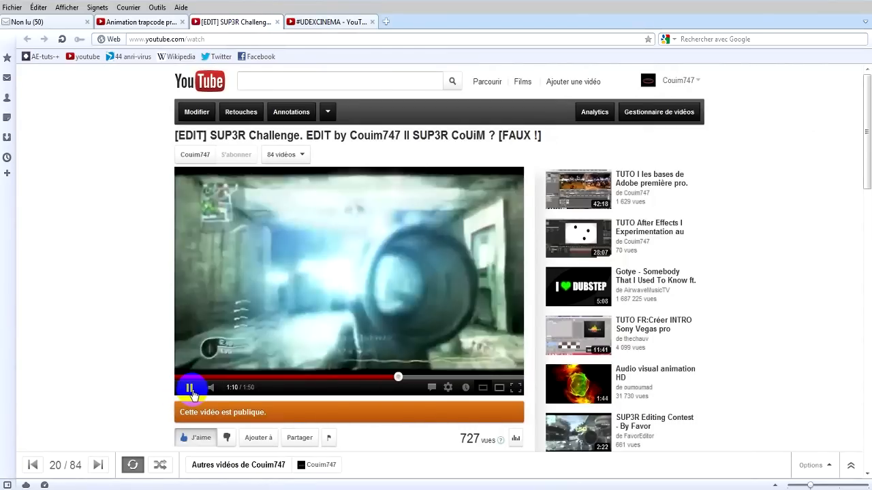
{"action": "left_click", "coordinate": [191, 390]}
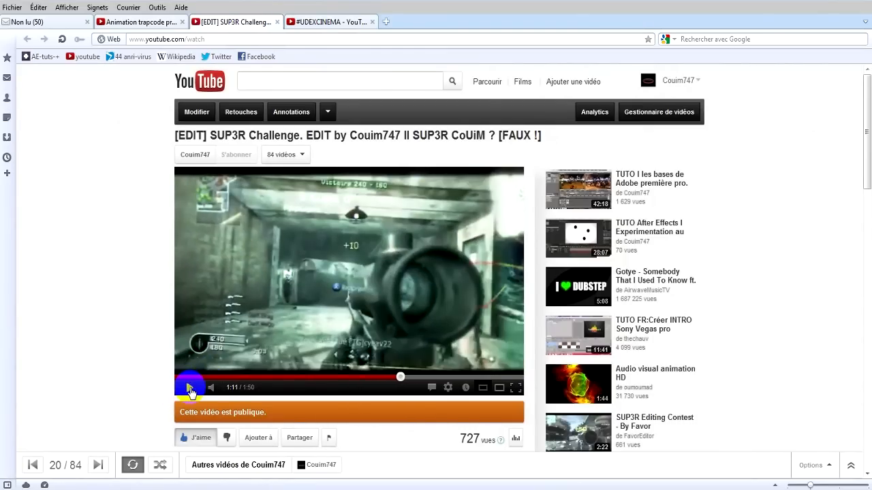
{"action": "left_click", "coordinate": [191, 391]}
{"action": "left_click", "coordinate": [191, 391]}
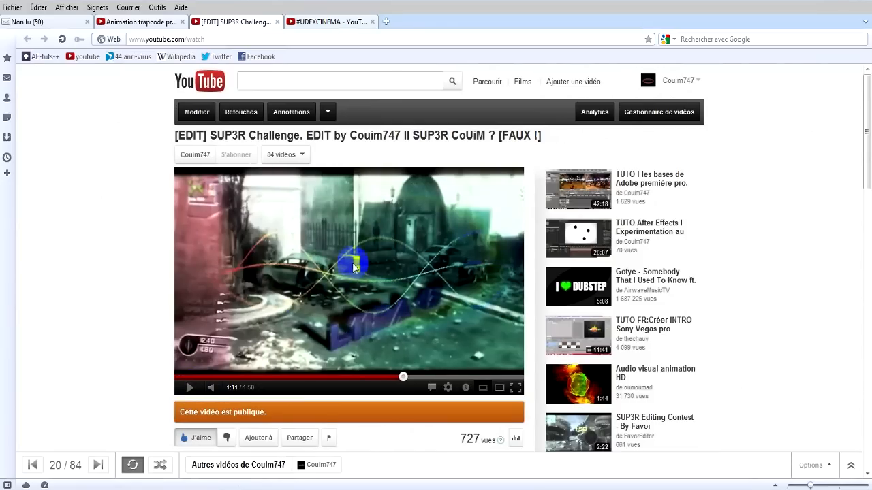
{"action": "left_click", "coordinate": [351, 285]}
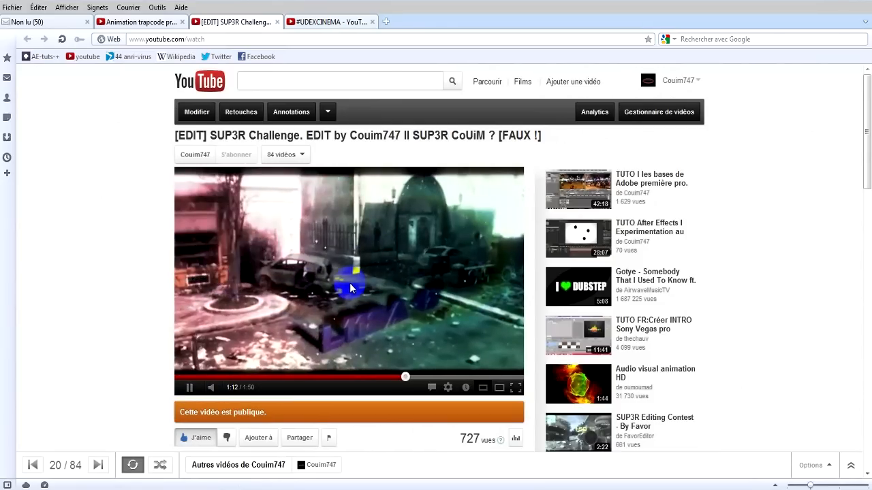
Switch to the #UDEXCINEMA video and play short stretches around 0:36, pausing to examine the glowing green strands.
{"action": "left_click", "coordinate": [322, 23]}
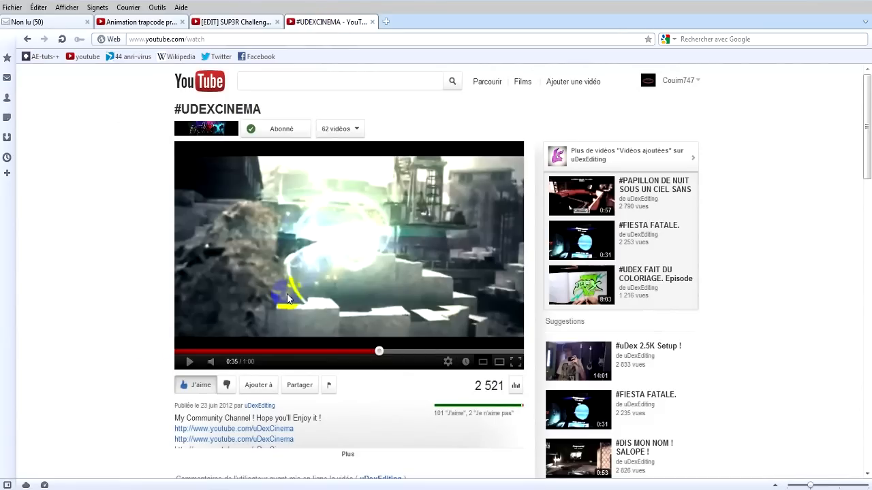
{"action": "left_click", "coordinate": [188, 365]}
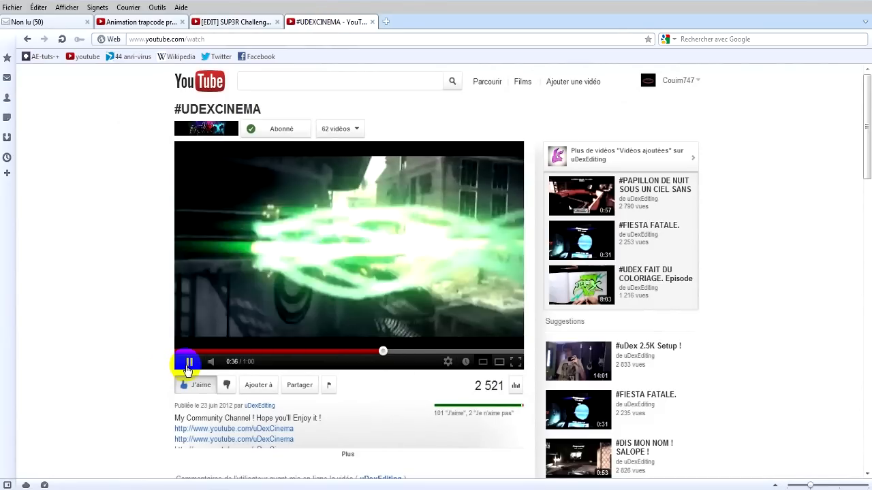
{"action": "left_click", "coordinate": [188, 365]}
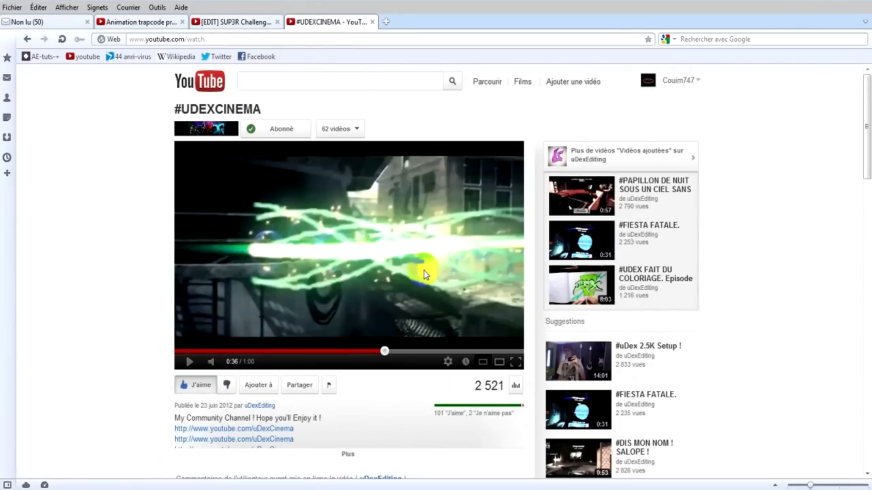
{"action": "left_click", "coordinate": [259, 255]}
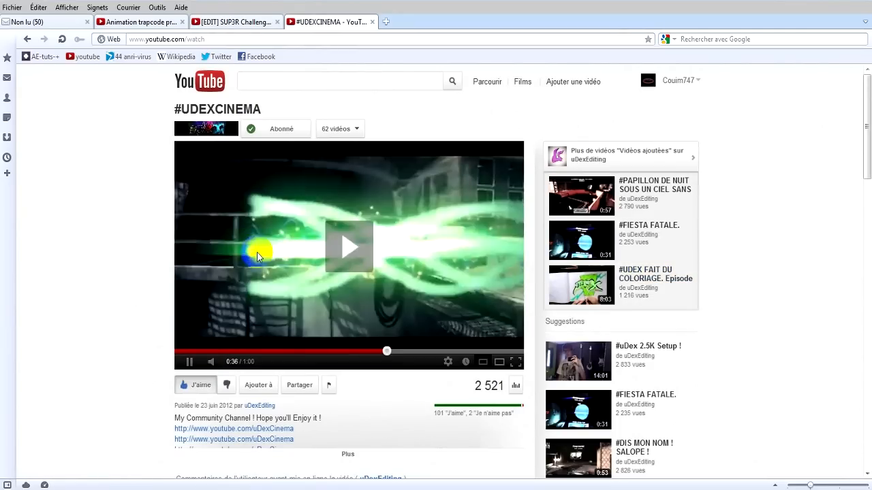
{"action": "left_click", "coordinate": [255, 252]}
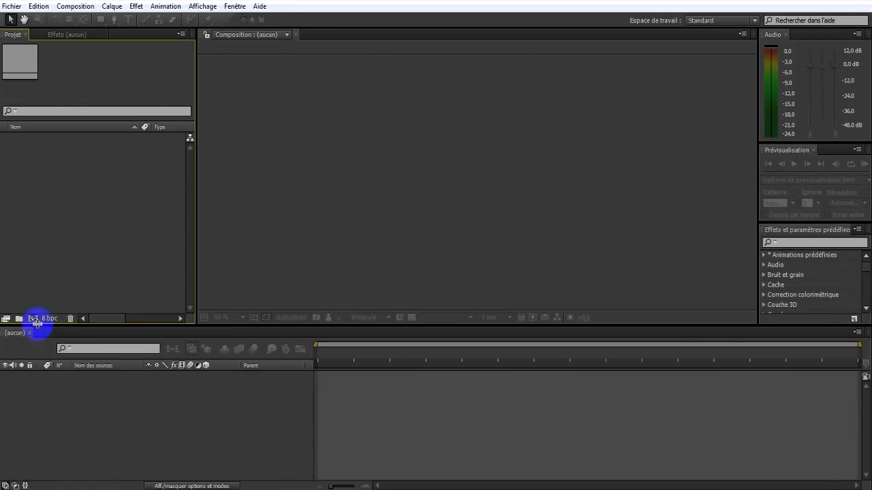
Switch to After Effects and create a composition with the Youtube 720p 25fps preset and a 10-second duration.
{"action": "left_click", "coordinate": [34, 320]}
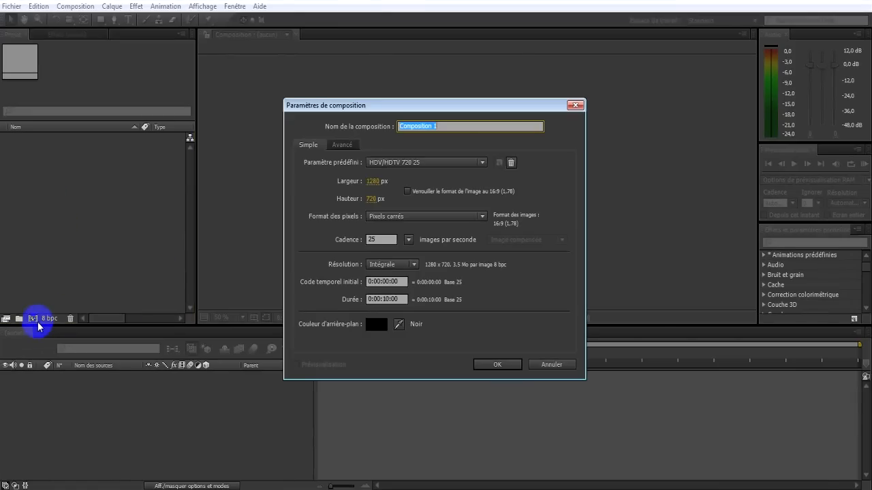
{"action": "left_click", "coordinate": [395, 162]}
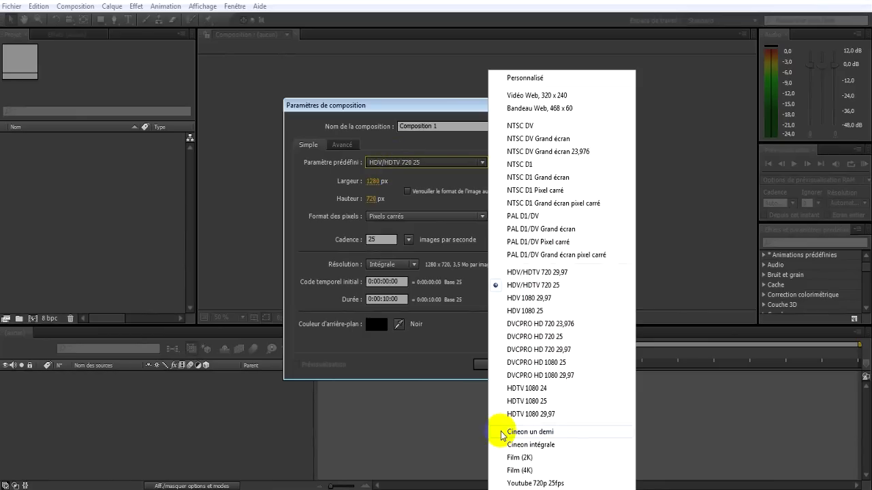
{"action": "left_click", "coordinate": [513, 483]}
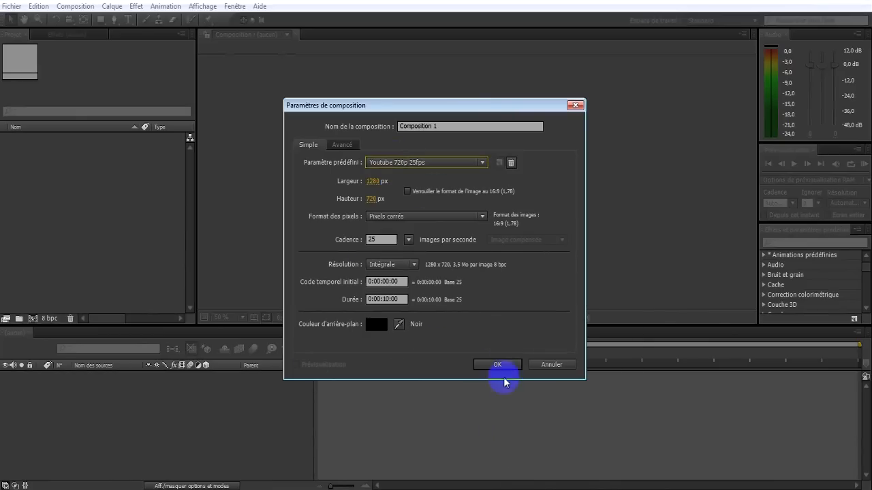
{"action": "left_click_drag", "start_coordinate": [407, 301], "coordinate": [385, 307]}
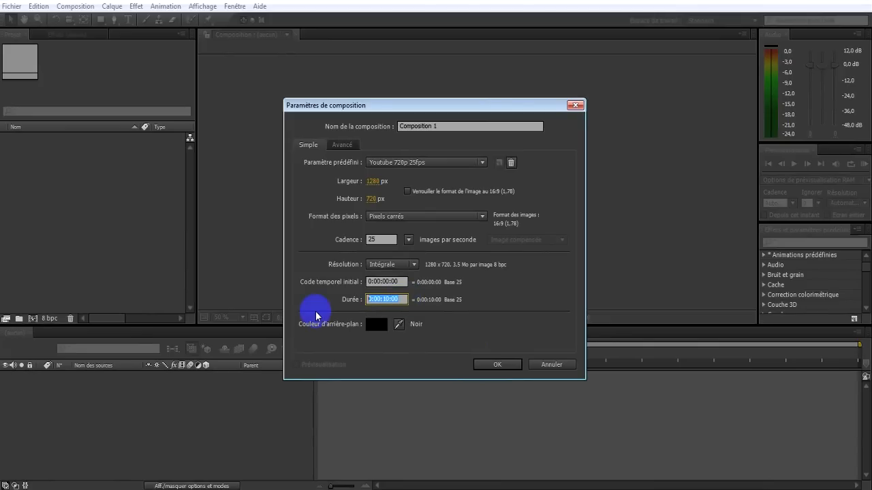
{"action": "type", "text": "1000"}
{"action": "left_click", "coordinate": [476, 366]}
Create a black 1280 x 720 solid layer in the composition.
{"action": "right_click", "coordinate": [100, 429]}
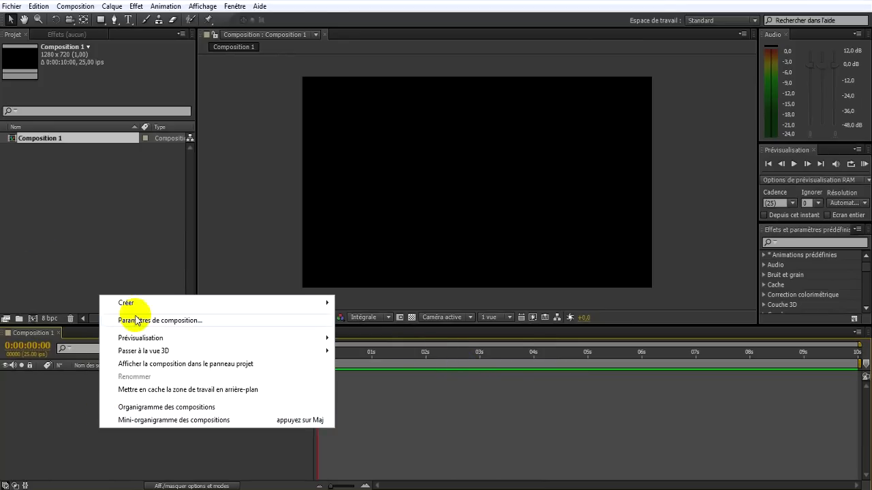
{"action": "mouse_move", "coordinate": [126, 302]}
{"action": "left_click", "coordinate": [361, 333]}
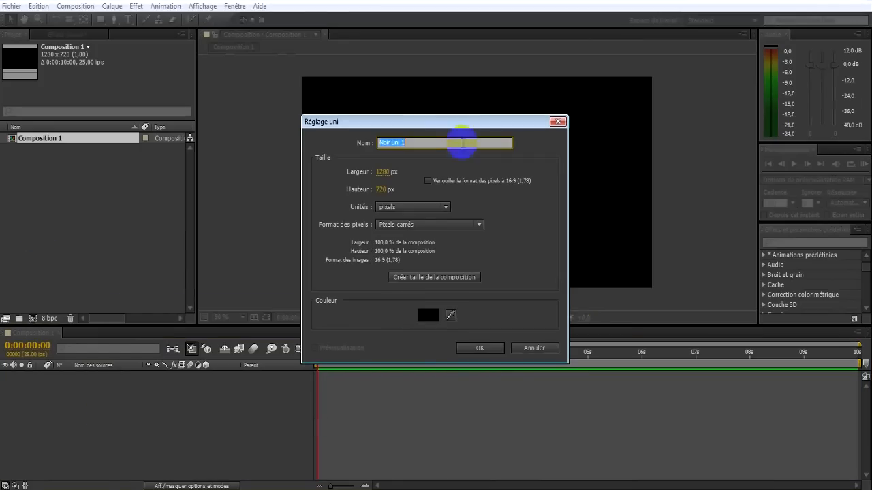
{"action": "left_click", "coordinate": [481, 348]}
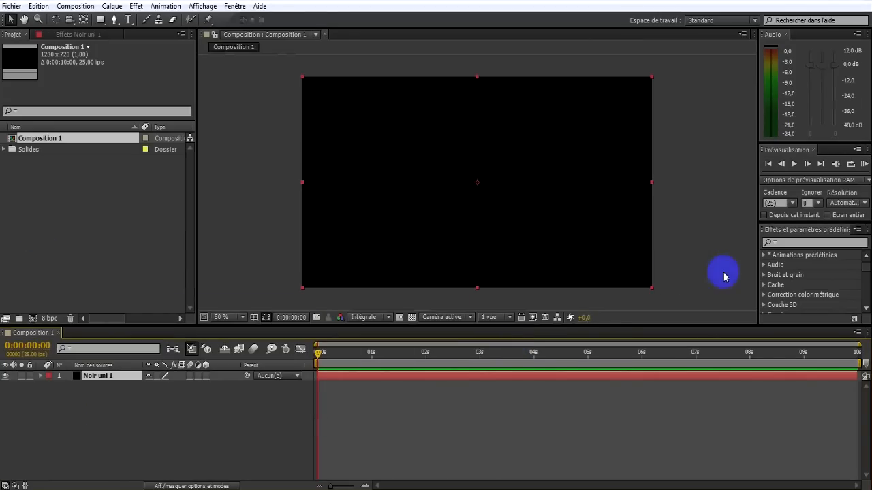
Apply the Trapcode Particular effect to the black solid.
{"action": "left_click", "coordinate": [136, 6]}
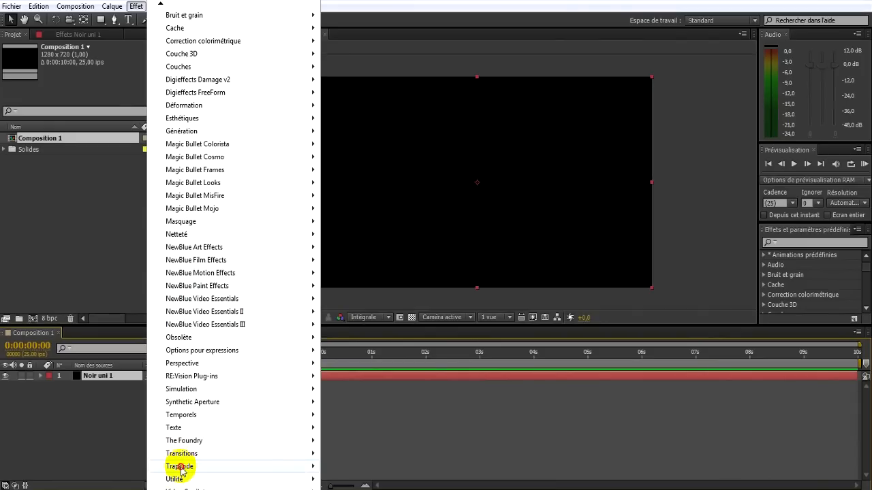
{"action": "mouse_move", "coordinate": [179, 466]}
{"action": "left_click", "coordinate": [349, 466]}
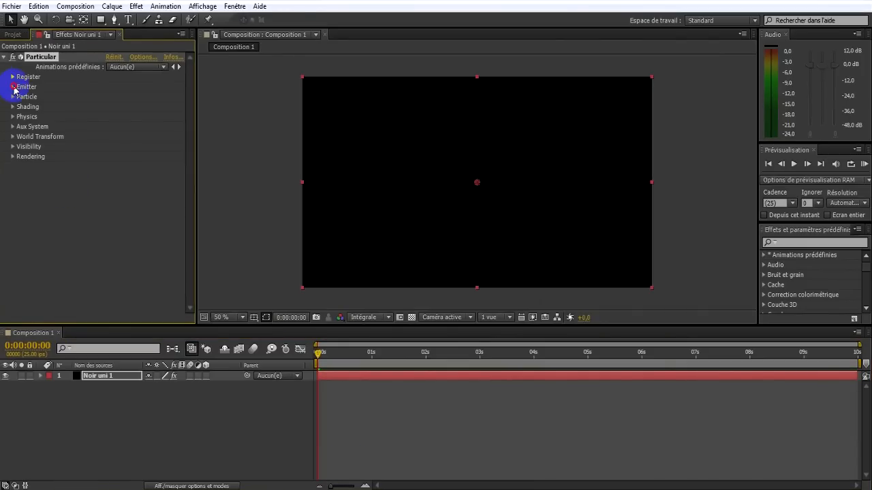
Preview the particles at 0:00:05:04 and set the emitter's Particles/sec to 350 and Velocity to 10.
{"action": "left_click", "coordinate": [13, 86]}
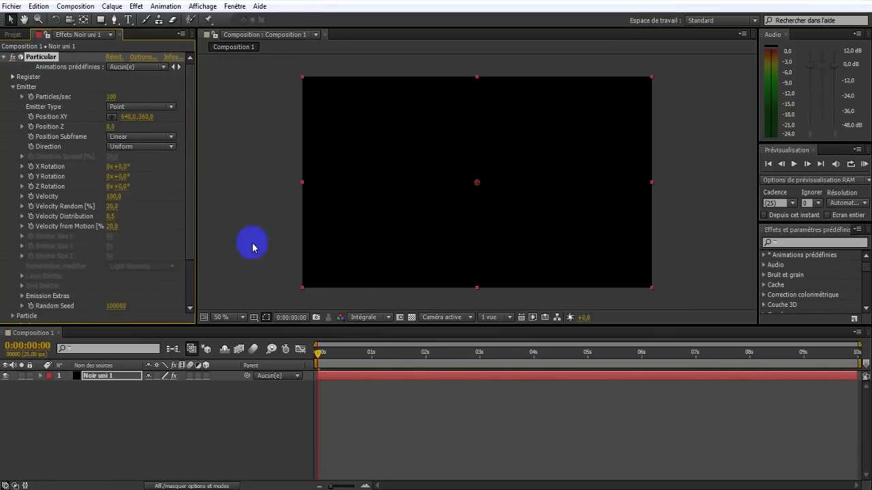
{"action": "left_click_drag", "start_coordinate": [375, 353], "coordinate": [598, 380]}
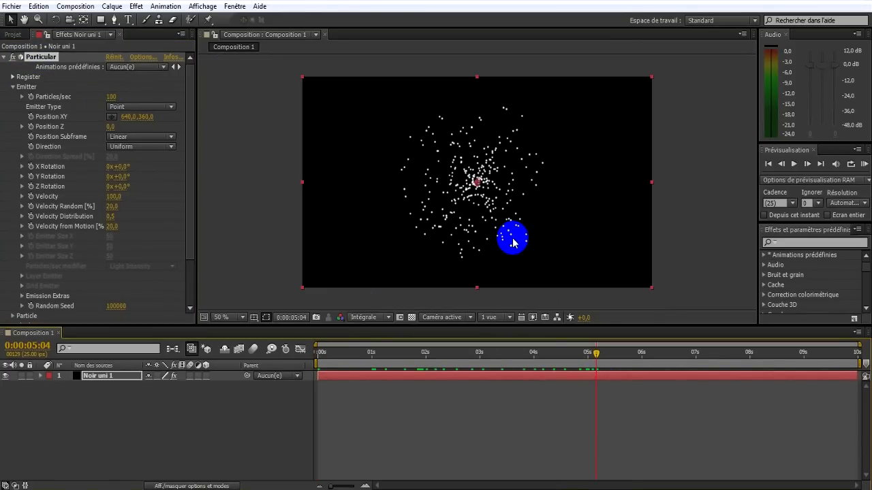
{"action": "left_click", "coordinate": [111, 99]}
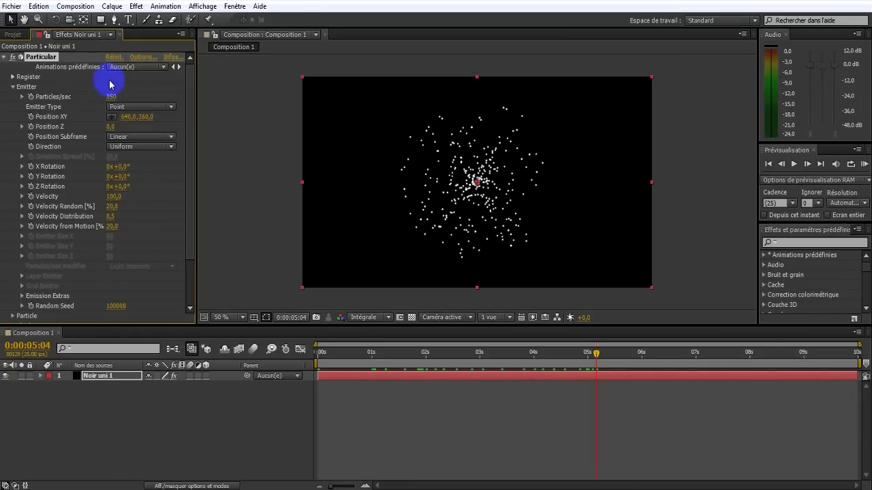
{"action": "type", "text": "350"}
{"action": "key", "text": "Return"}
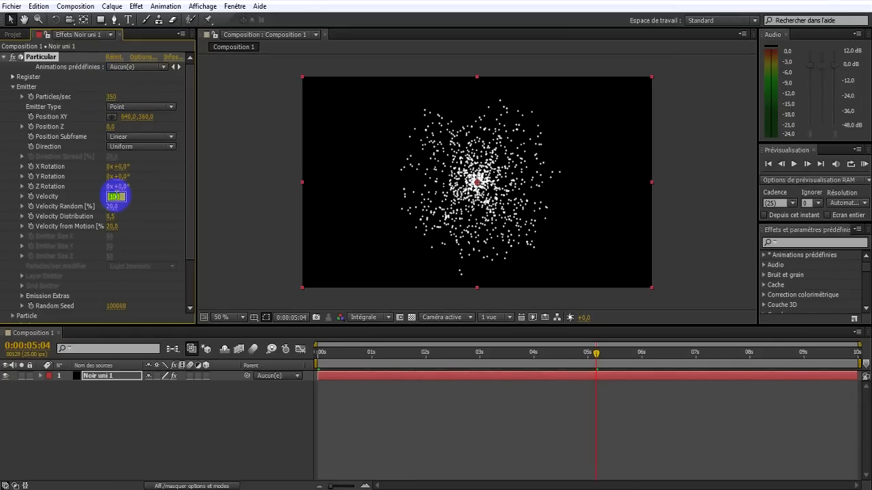
{"action": "type", "text": "10"}
{"action": "key", "text": "Return"}
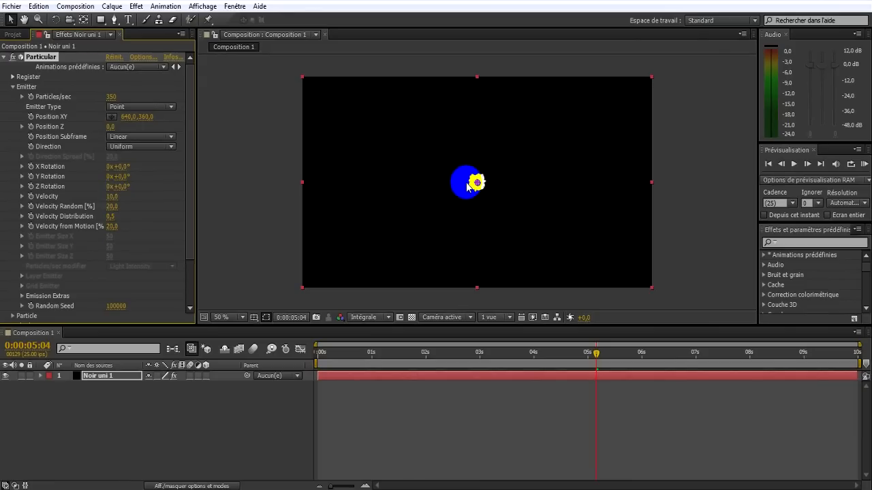
{"action": "scroll", "coordinate": [24, 285], "scroll_direction": "down", "scroll_amount": 2}
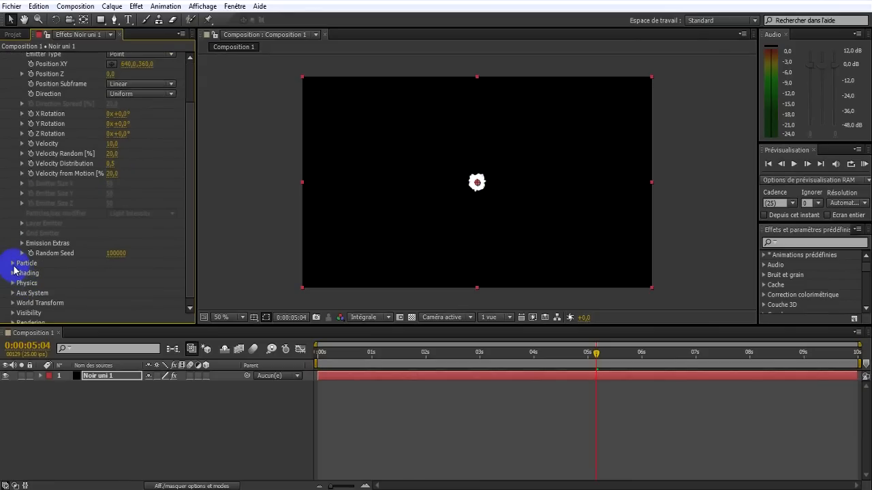
{"action": "left_click", "coordinate": [12, 273]}
{"action": "scroll", "coordinate": [15, 273], "scroll_direction": "down", "scroll_amount": 3}
{"action": "left_click", "coordinate": [14, 198]}
{"action": "scroll", "coordinate": [18, 187], "scroll_direction": "up", "scroll_amount": 2}
At time 0:00:00:00, keyframe the emitter's Position XY near the frame's right edge, at about 1242, 352.
{"action": "left_click", "coordinate": [322, 354]}
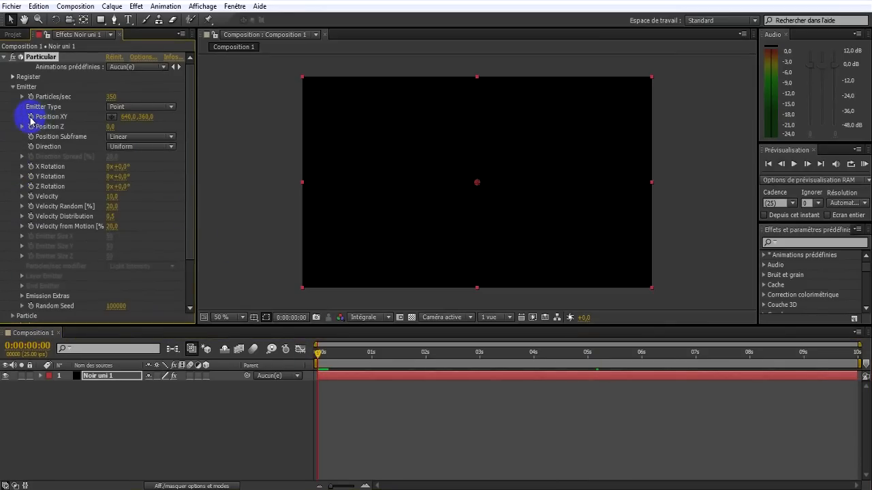
{"action": "left_click", "coordinate": [111, 116]}
{"action": "left_click", "coordinate": [617, 185]}
{"action": "left_click_drag", "start_coordinate": [618, 186], "coordinate": [641, 184]}
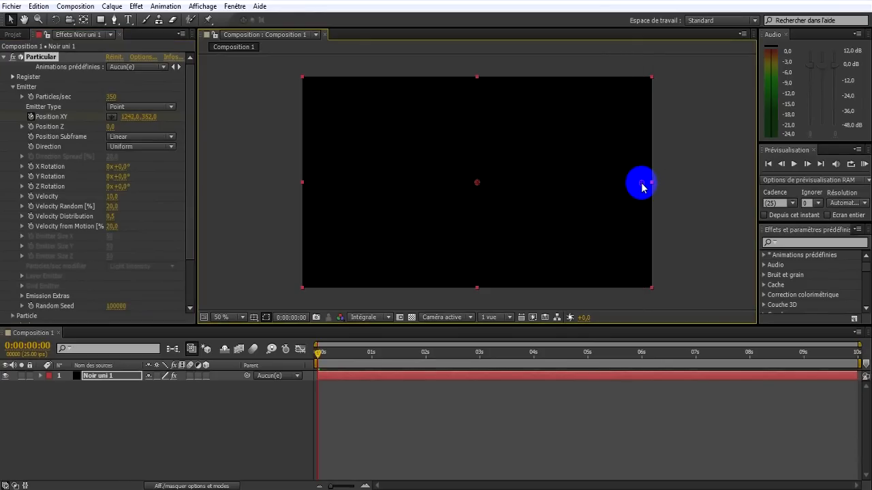
At 0:00:09:24, keyframe the emitter's Position XY near the frame's left edge, at about 28, 358.
{"action": "left_click_drag", "start_coordinate": [538, 352], "coordinate": [863, 387]}
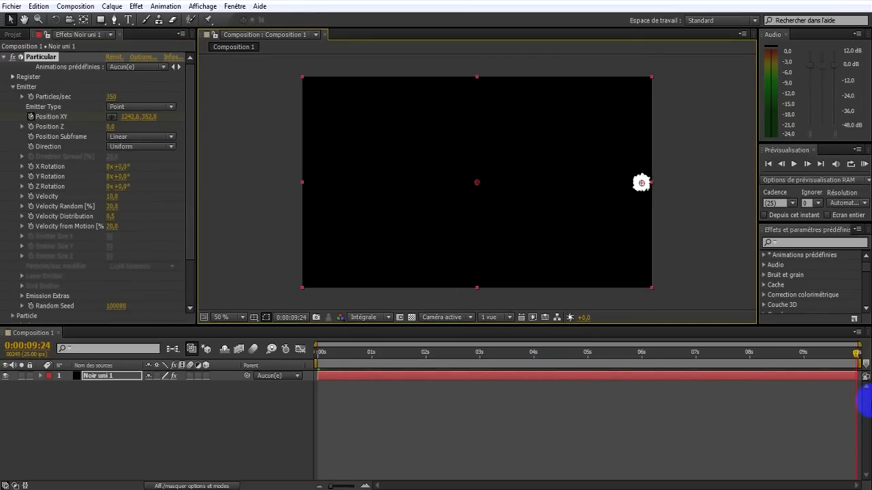
{"action": "left_click", "coordinate": [109, 117]}
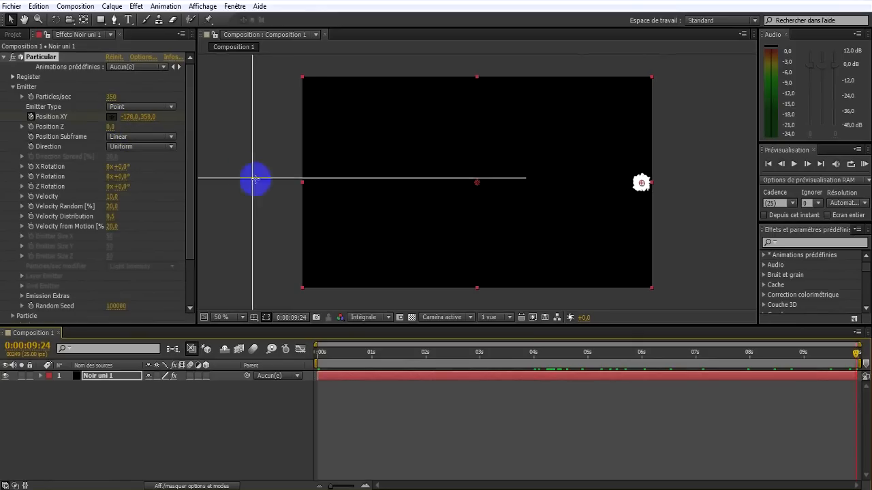
{"action": "left_click", "coordinate": [310, 182]}
Set the Particular particle Life to 10 seconds.
{"action": "scroll", "coordinate": [82, 224], "scroll_direction": "down", "scroll_amount": 3}
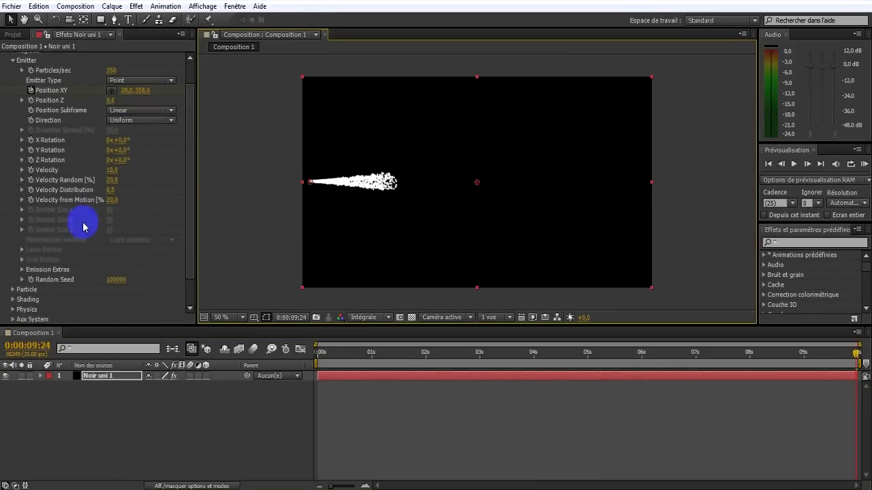
{"action": "left_click", "coordinate": [13, 259]}
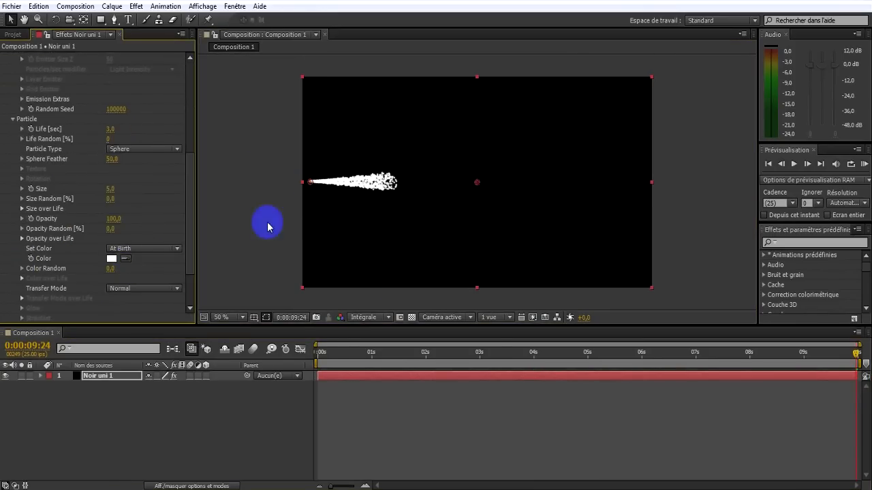
{"action": "mouse_move", "coordinate": [111, 128]}
{"action": "left_mouse_down"}
{"action": "mouse_move", "coordinate": [154, 128]}
{"action": "mouse_move", "coordinate": [119, 131]}
{"action": "left_mouse_up"}
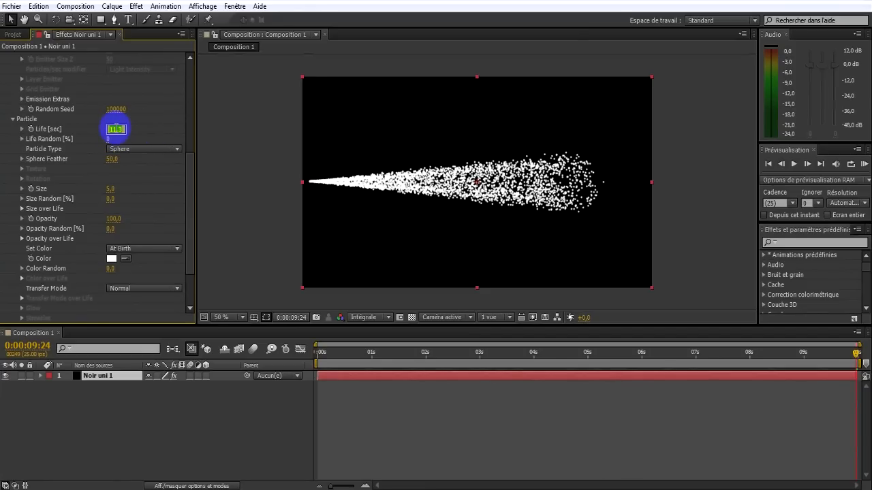
{"action": "type", "text": "10"}
{"action": "key", "text": "Return"}
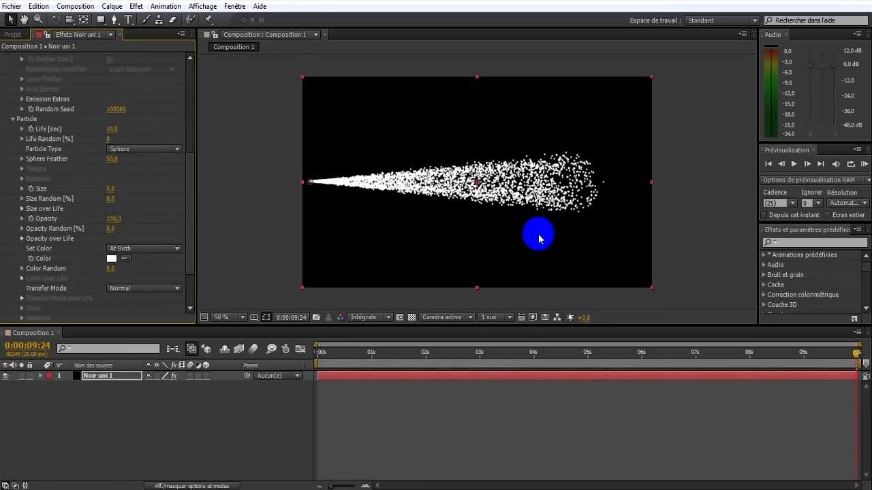
Keep the physics model as Air and set its Wind X to 643.
{"action": "scroll", "coordinate": [23, 188], "scroll_direction": "down", "scroll_amount": 3}
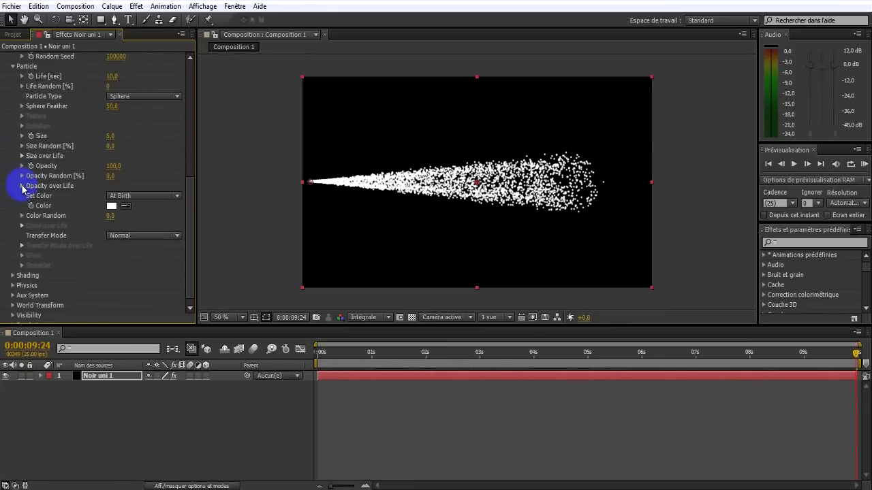
{"action": "scroll", "coordinate": [55, 199], "scroll_direction": "down", "scroll_amount": 1}
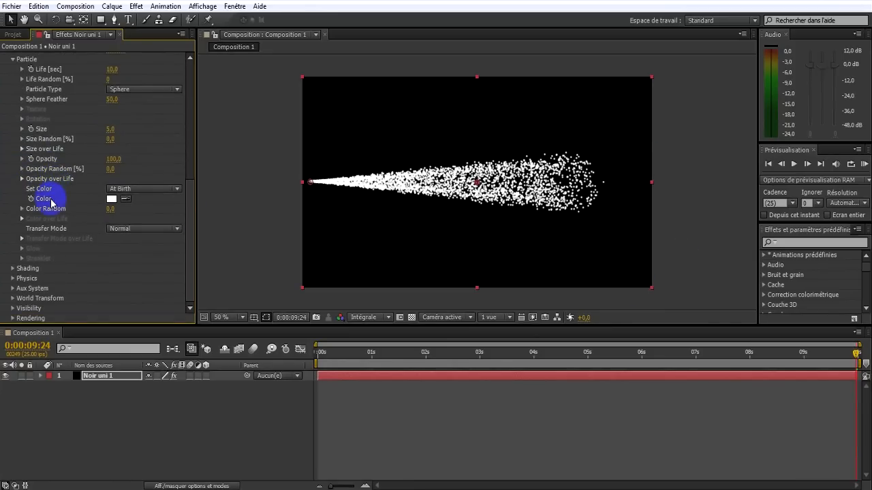
{"action": "left_click", "coordinate": [13, 279]}
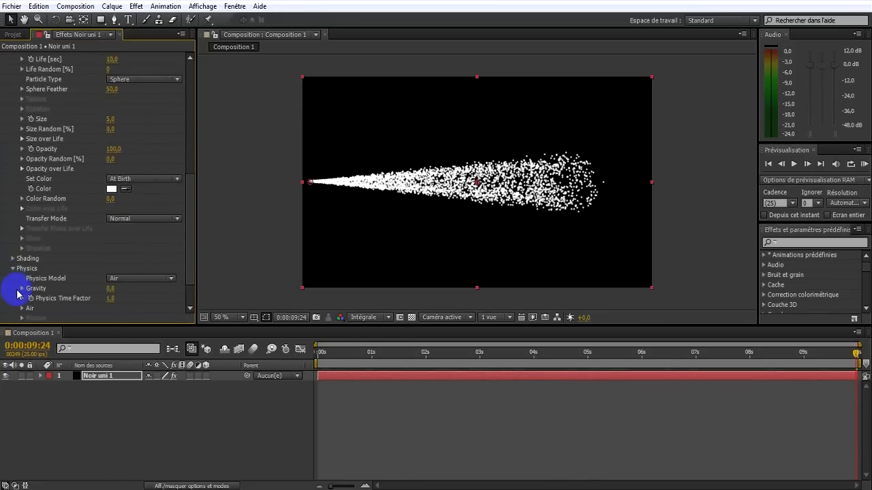
{"action": "left_click", "coordinate": [113, 279]}
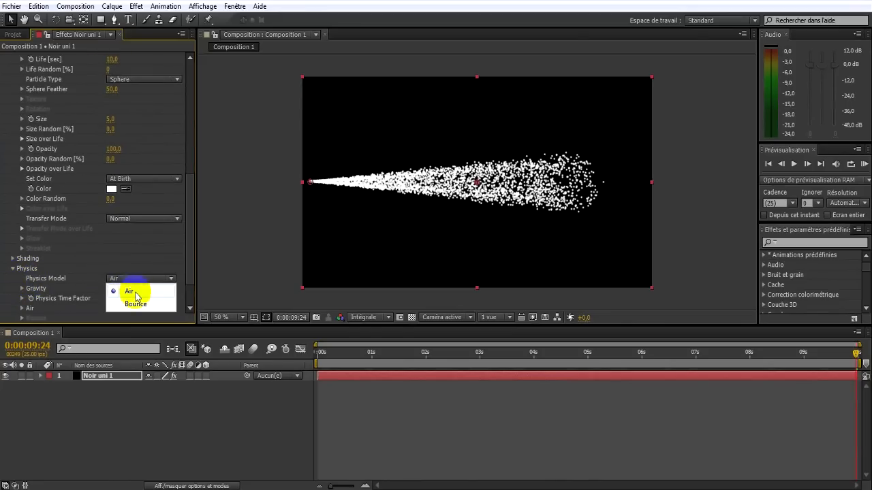
{"action": "left_click", "coordinate": [22, 308]}
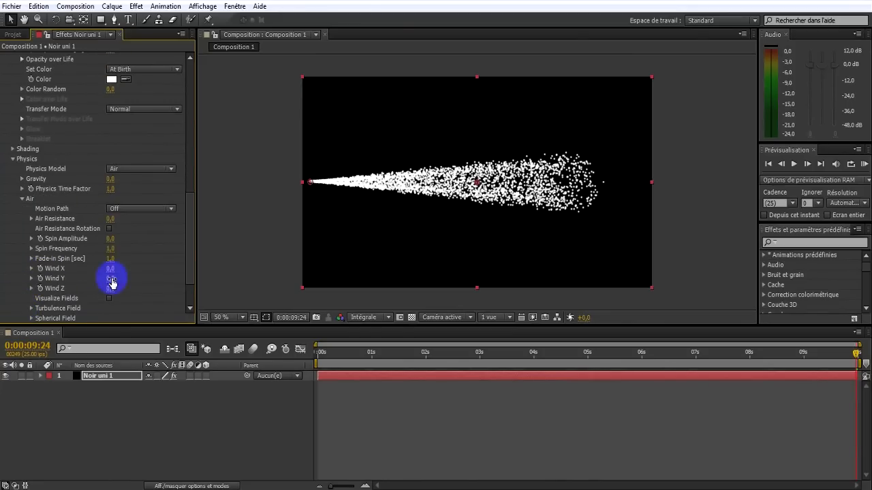
{"action": "left_click_drag", "start_coordinate": [112, 271], "coordinate": [574, 381]}
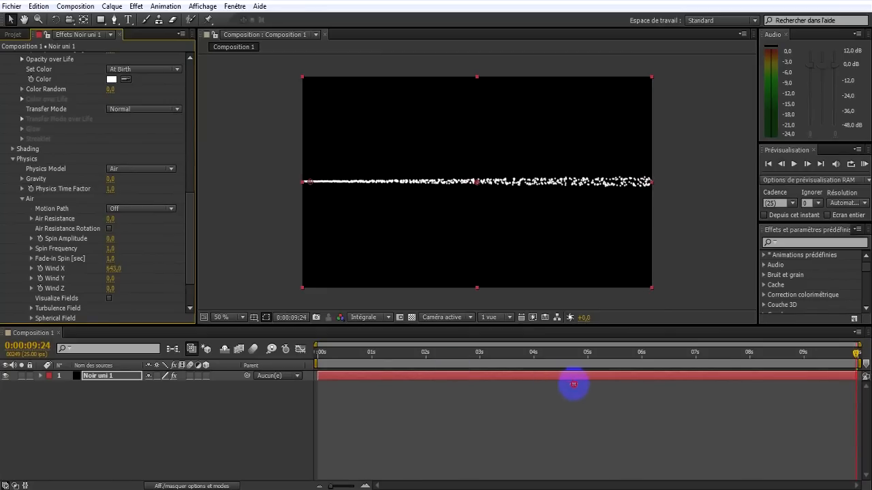
Try emitter Velocity values of 2 and 0, and return it to 10.
{"action": "scroll", "coordinate": [59, 117], "scroll_direction": "up", "scroll_amount": 15}
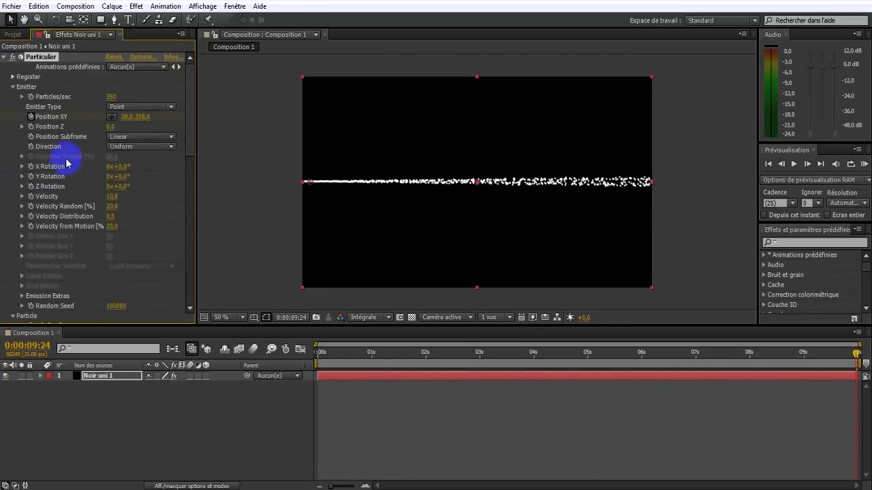
{"action": "left_click", "coordinate": [112, 197]}
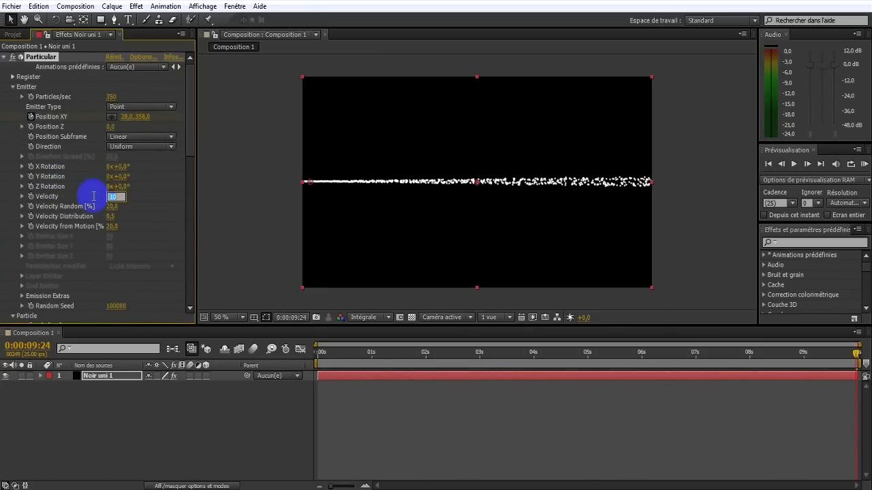
{"action": "left_click", "coordinate": [81, 196]}
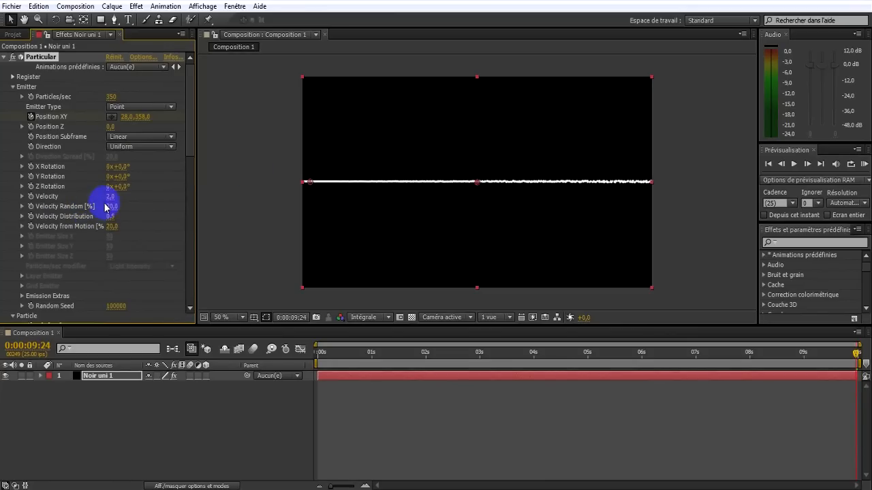
{"action": "type", "text": "0"}
{"action": "key", "text": "Return"}
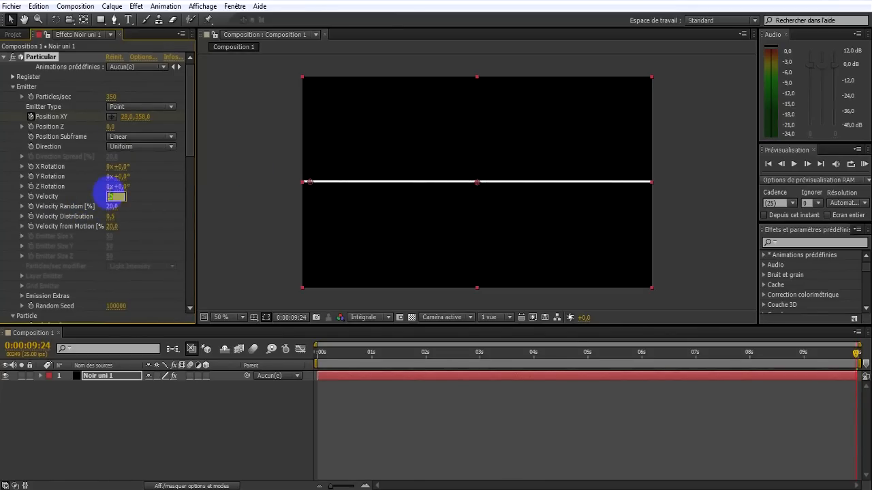
{"action": "key", "text": "Return"}
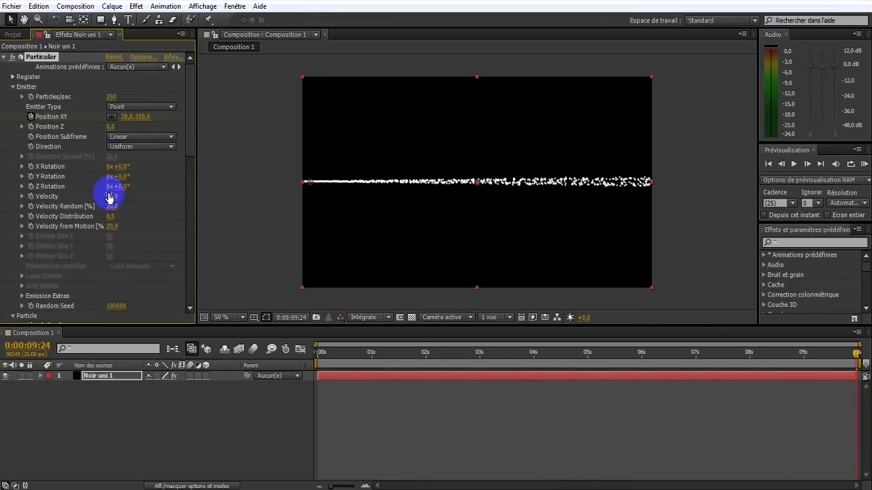
Collapse the open Particular parameter groups and duplicate the black solid layer twice.
{"action": "left_click", "coordinate": [12, 88]}
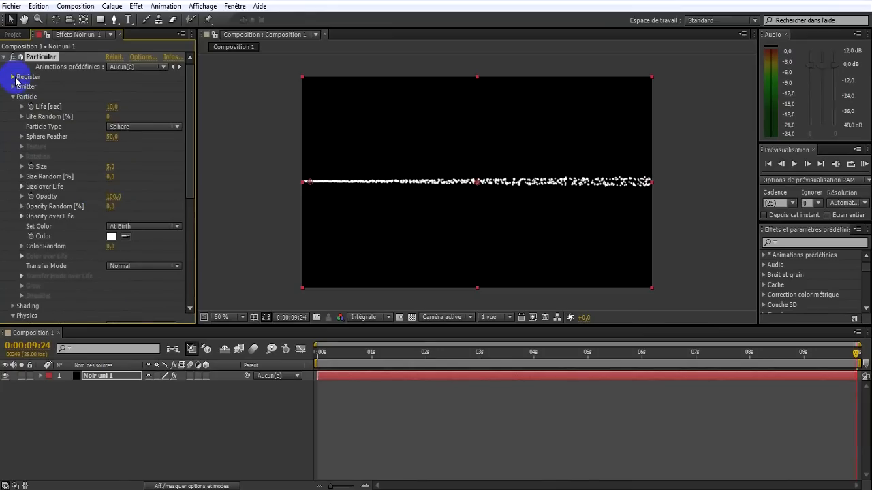
{"action": "left_click", "coordinate": [13, 97]}
{"action": "left_click", "coordinate": [8, 115]}
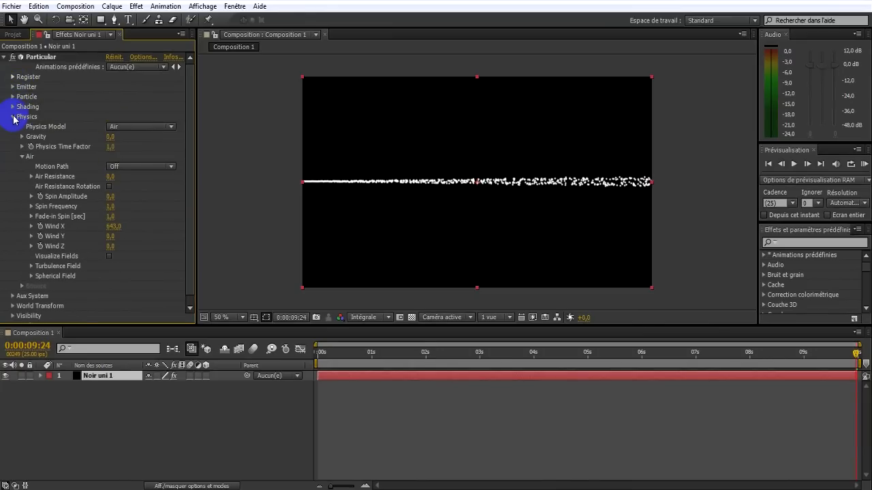
{"action": "left_click", "coordinate": [13, 117]}
{"action": "left_click", "coordinate": [116, 383]}
{"action": "key", "text": "ctrl+d"}
{"action": "key", "text": "ctrl+d"}
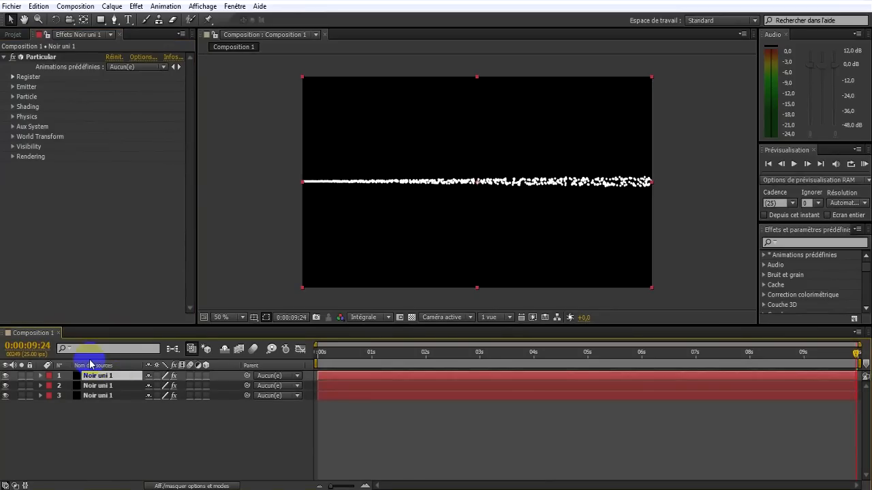
Make the two upper solid copies 3D and move the topmost one straight down, below the original particle strand.
{"action": "left_click", "coordinate": [207, 376]}
{"action": "left_click", "coordinate": [206, 386]}
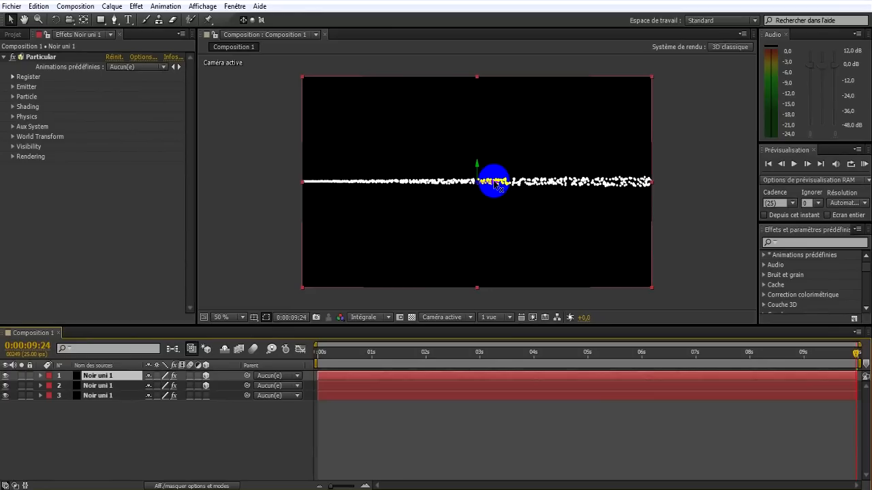
{"action": "left_click_drag", "start_coordinate": [497, 184], "coordinate": [481, 186]}
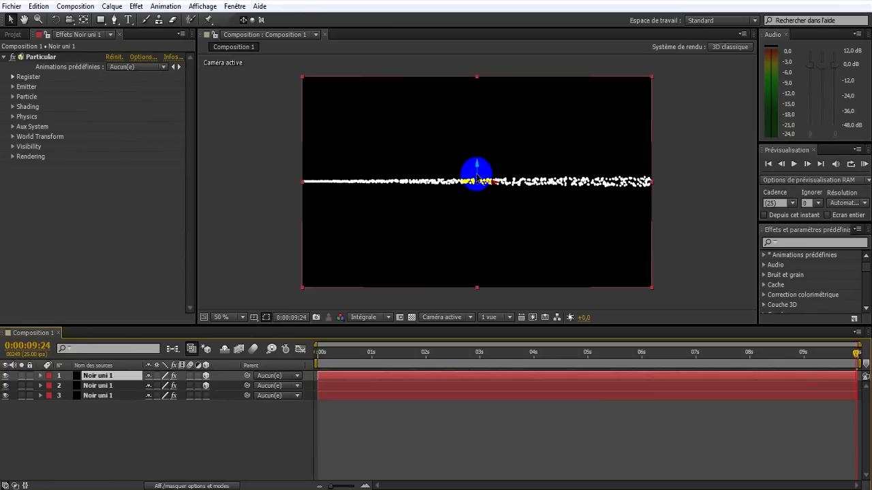
{"action": "left_click_drag", "start_coordinate": [477, 169], "coordinate": [358, 199]}
{"action": "left_click", "coordinate": [231, 368]}
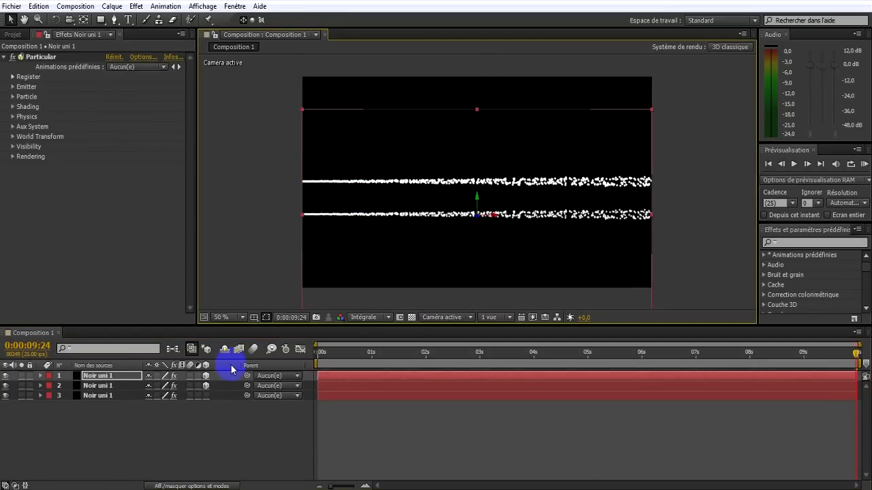
Turn off 3D on layer 1 and move the layer 2 copy straight up, above the original particle strand.
{"action": "left_click", "coordinate": [206, 375]}
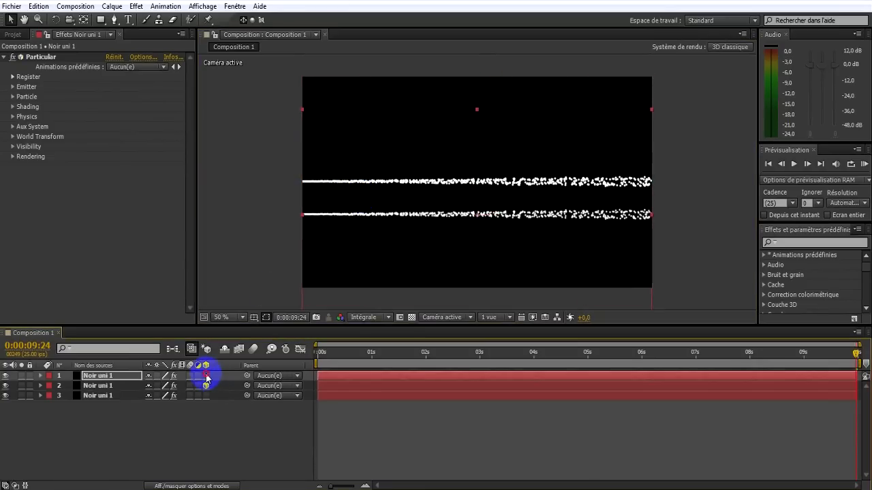
{"action": "left_click", "coordinate": [124, 388]}
{"action": "left_click_drag", "start_coordinate": [477, 152], "coordinate": [473, 125]}
{"action": "left_click", "coordinate": [127, 123]}
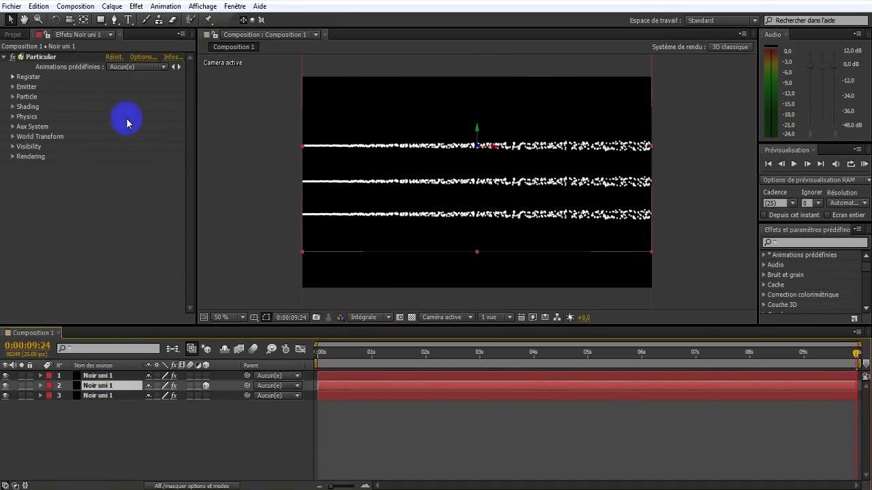
Set the particle Color of layer 2, the upper strand, to orange-yellow FFC000.
{"action": "left_click", "coordinate": [12, 97]}
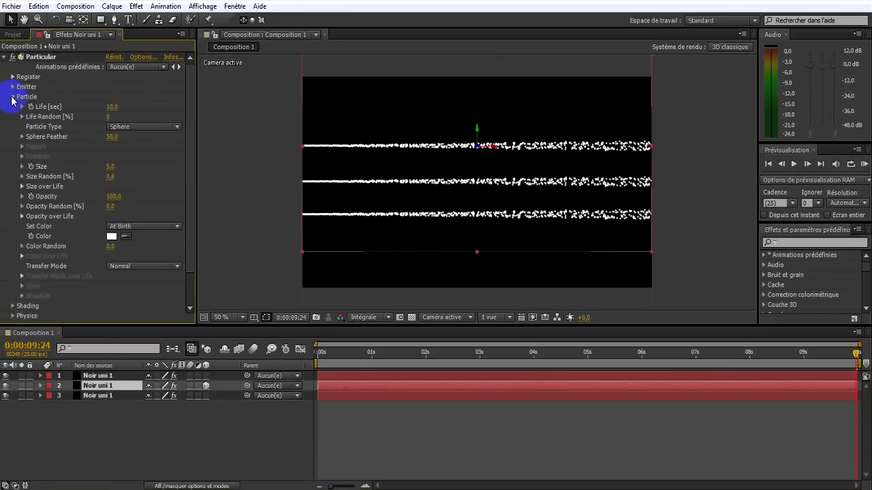
{"action": "left_click", "coordinate": [113, 237]}
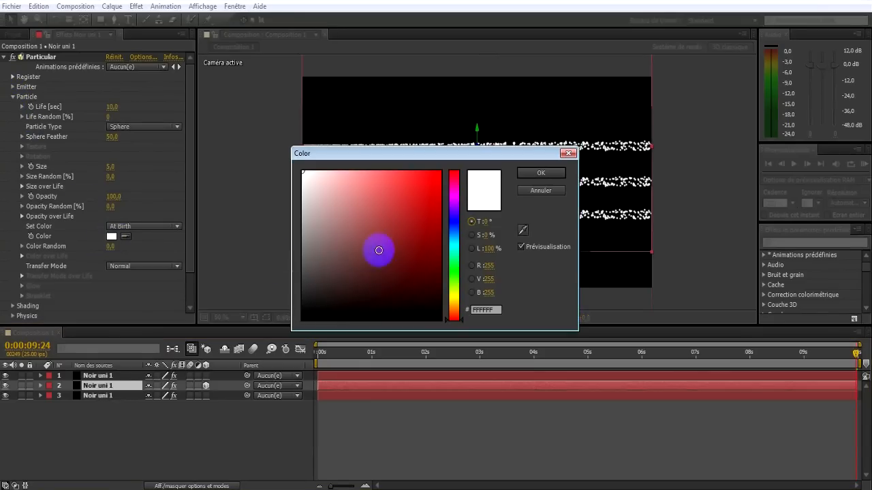
{"action": "left_click", "coordinate": [454, 294]}
{"action": "left_click", "coordinate": [424, 230]}
{"action": "left_click_drag", "start_coordinate": [424, 231], "coordinate": [488, 152]}
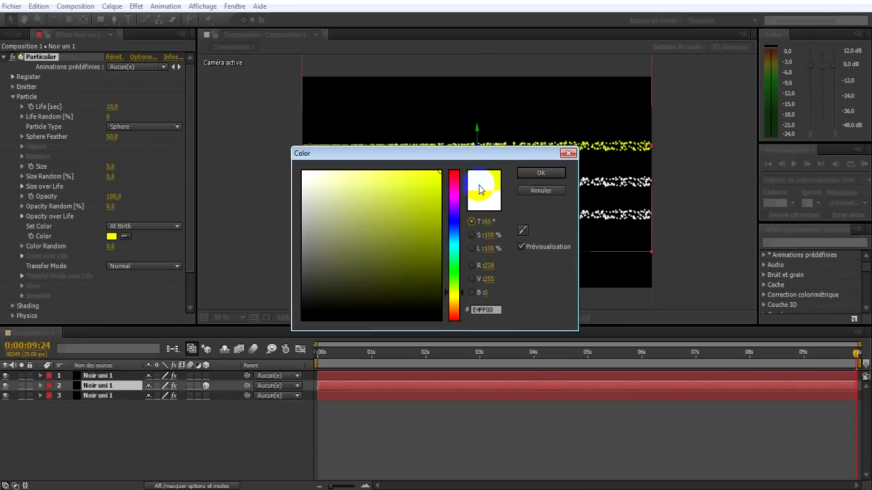
{"action": "left_click_drag", "start_coordinate": [454, 304], "coordinate": [455, 306]}
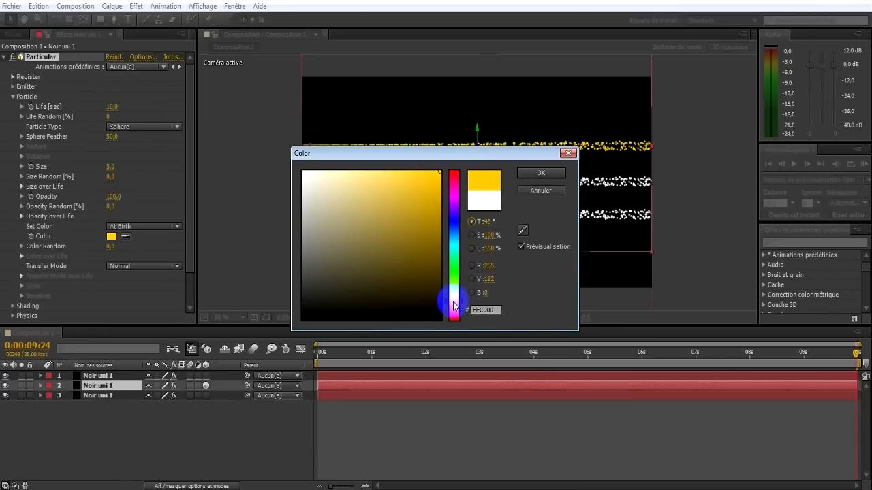
{"action": "left_click", "coordinate": [542, 174]}
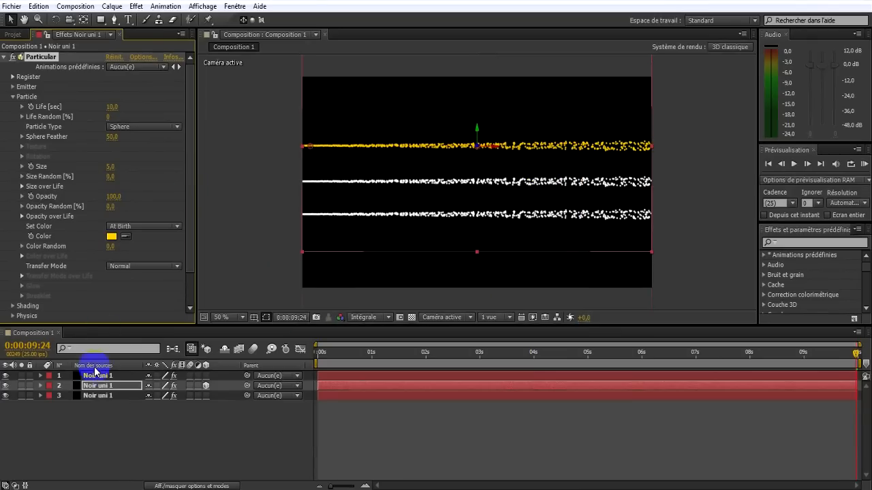
Set the particle Color of layer 1, the lower strand, to bright green.
{"action": "left_click", "coordinate": [95, 376]}
{"action": "left_click", "coordinate": [13, 97]}
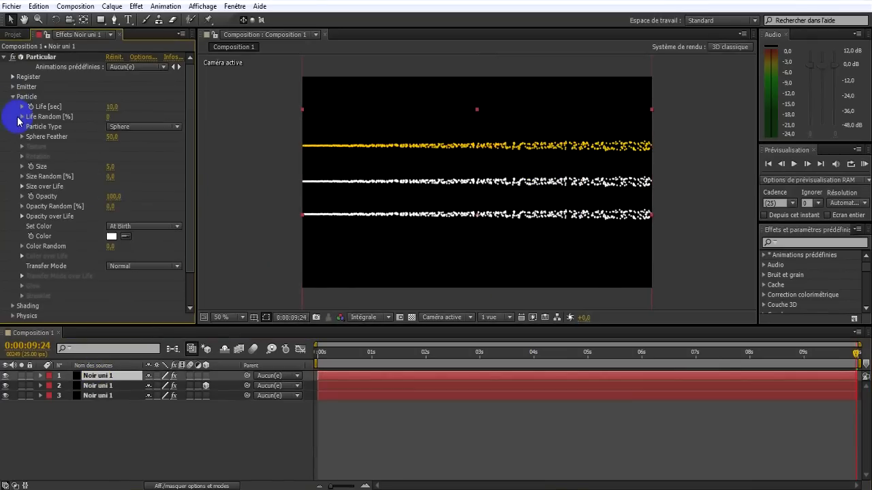
{"action": "left_click", "coordinate": [111, 237]}
{"action": "left_click_drag", "start_coordinate": [457, 283], "coordinate": [455, 272]}
{"action": "left_click_drag", "start_coordinate": [416, 208], "coordinate": [491, 140]}
{"action": "left_click", "coordinate": [543, 176]}
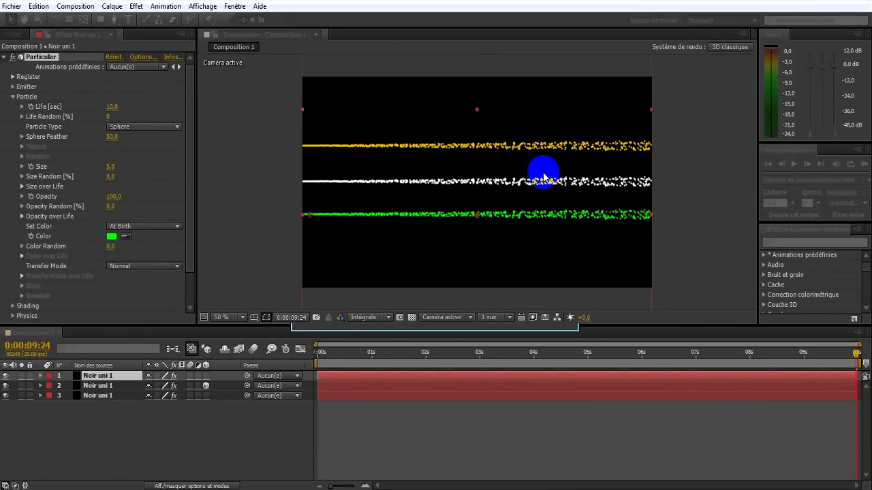
Create an adjustment layer (Calque d'effets) above the three particle solids.
{"action": "right_click", "coordinate": [235, 403]}
{"action": "key", "text": "Escape"}
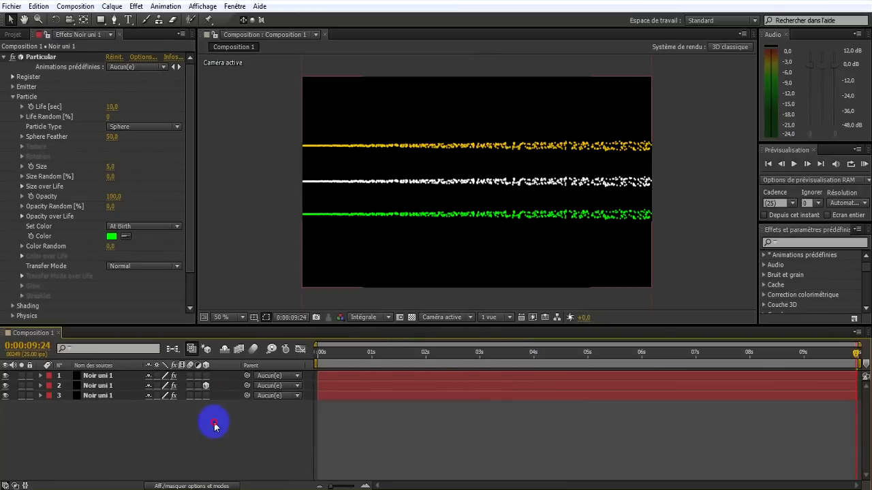
{"action": "right_click", "coordinate": [89, 435]}
{"action": "mouse_move", "coordinate": [134, 314]}
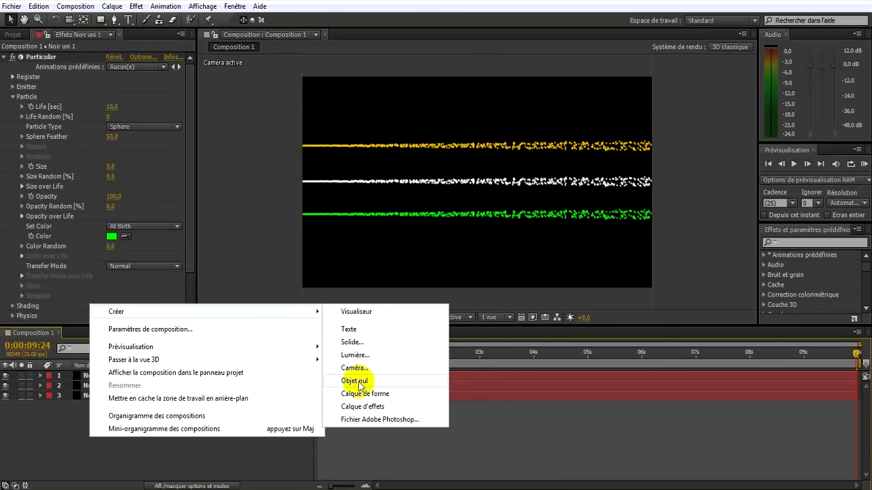
{"action": "left_click", "coordinate": [361, 408]}
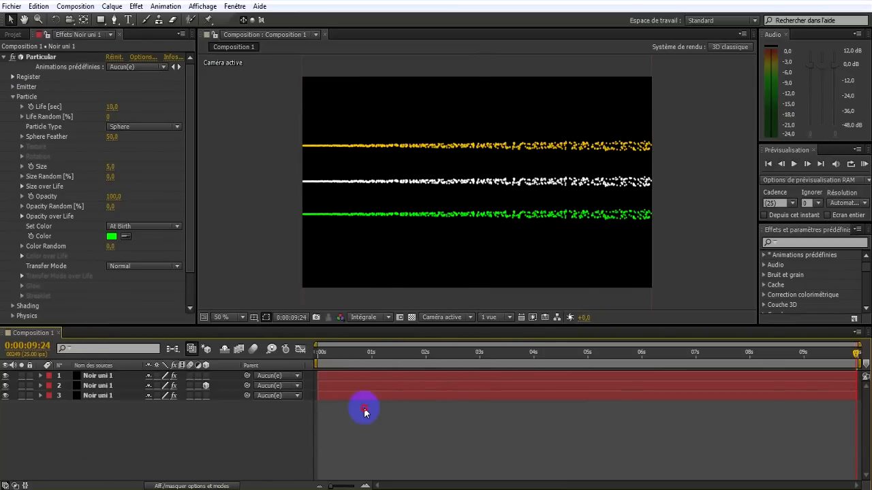
Find the CC Scatterize effect by searching for "cc scat" and apply it to the adjustment layer.
{"action": "left_click", "coordinate": [813, 243]}
{"action": "type", "text": "cc sca"}
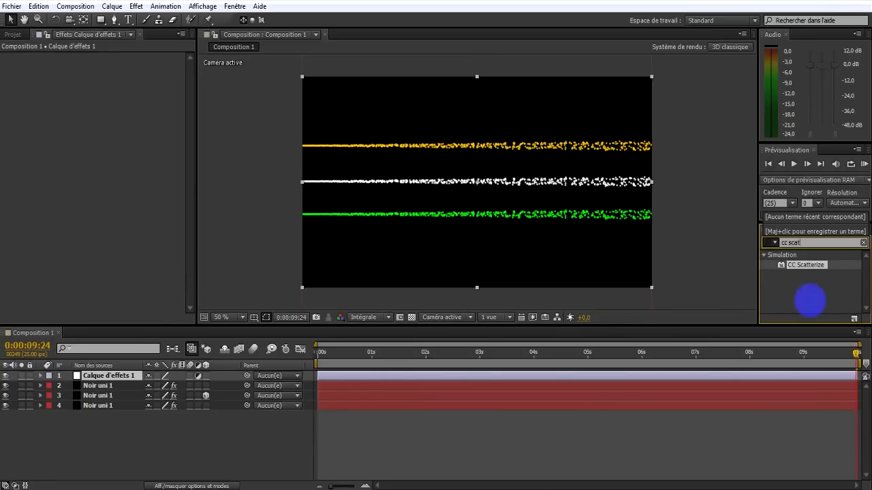
{"action": "type", "text": "t"}
{"action": "left_click_drag", "start_coordinate": [811, 267], "coordinate": [574, 259]}
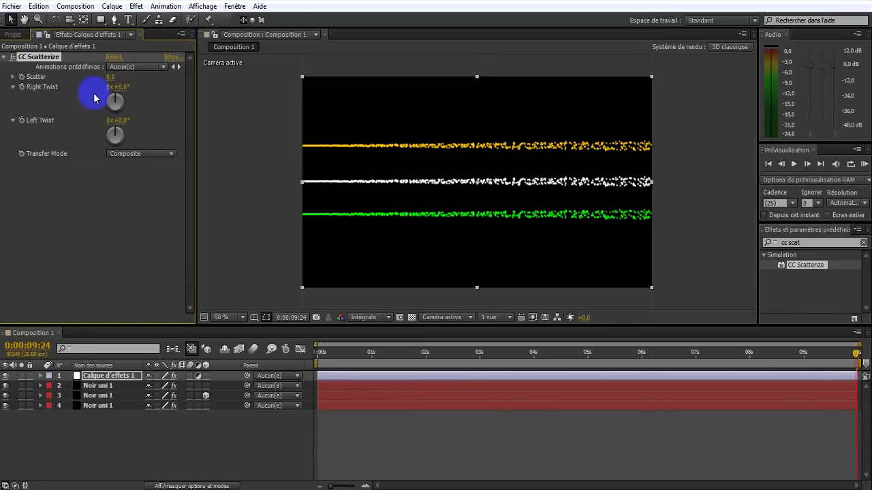
Set the Scatter of CC Scatterize on the adjustment layer to 1,0.
{"action": "left_click", "coordinate": [40, 103]}
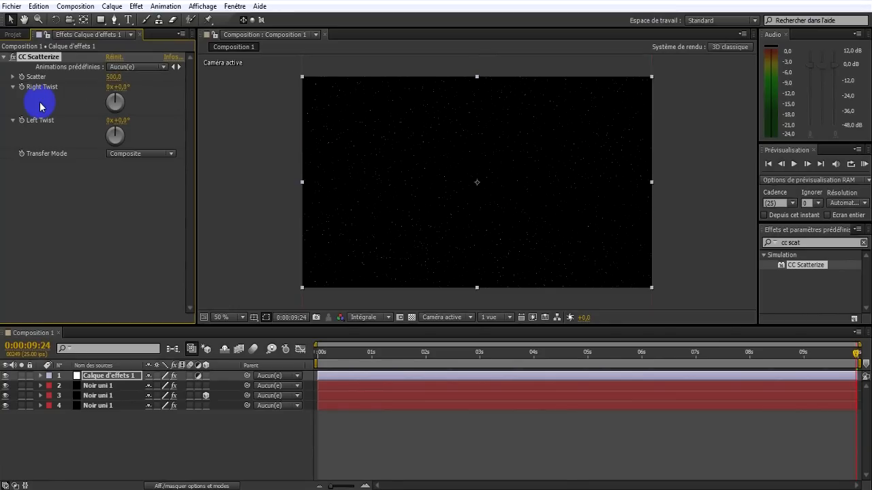
{"action": "left_click", "coordinate": [113, 85]}
{"action": "left_click_drag", "start_coordinate": [95, 81], "coordinate": [77, 99]}
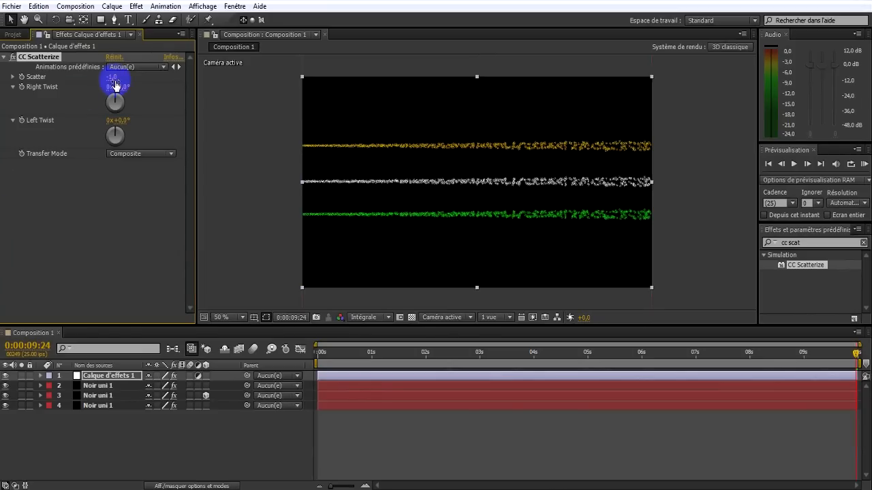
{"action": "key", "text": "Return"}
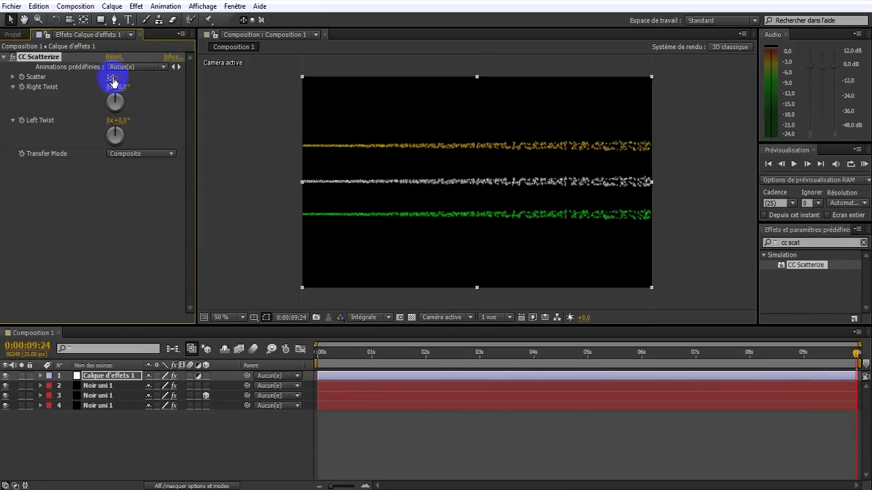
Set the Right Twist of CC Scatterize to 2x+306,0° and scrub the timeline to check the twisted strands.
{"action": "left_click_drag", "start_coordinate": [122, 86], "coordinate": [851, 266]}
{"action": "left_click", "coordinate": [371, 354]}
{"action": "left_click_drag", "start_coordinate": [371, 354], "coordinate": [449, 354]}
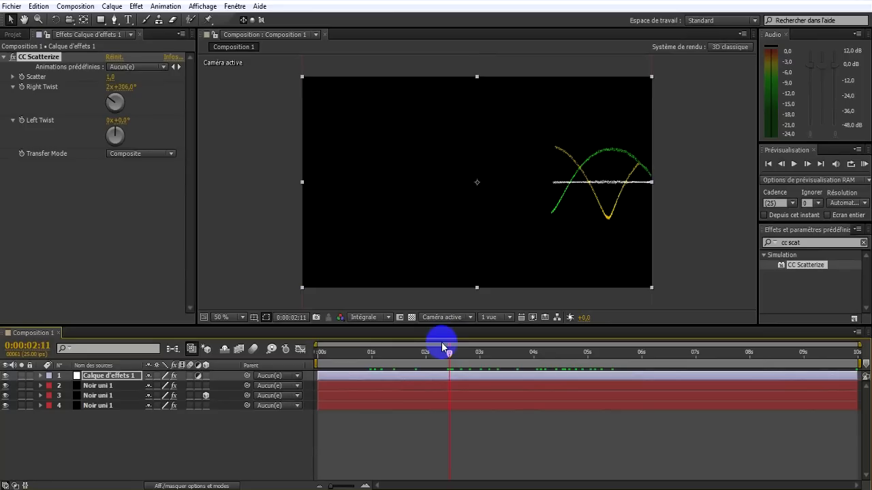
{"action": "left_click_drag", "start_coordinate": [509, 361], "coordinate": [573, 355]}
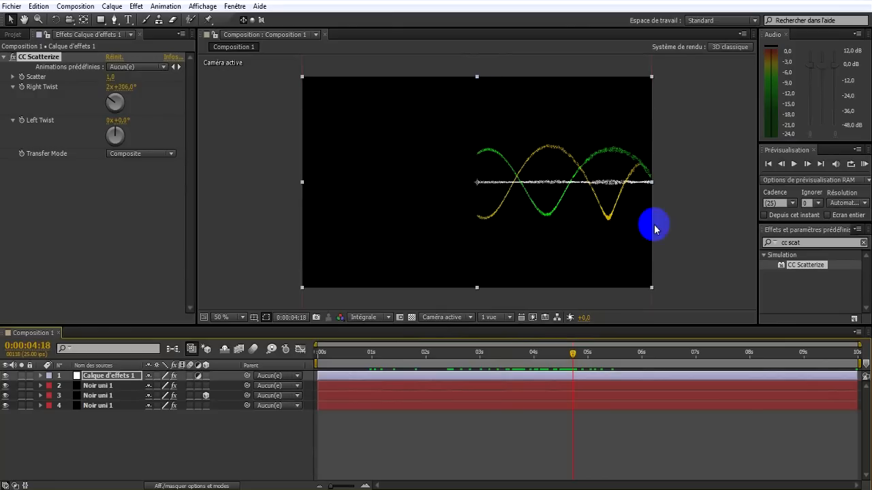
{"action": "mouse_move", "coordinate": [572, 353]}
{"action": "left_mouse_down"}
{"action": "mouse_move", "coordinate": [707, 353]}
{"action": "mouse_move", "coordinate": [829, 374]}
{"action": "mouse_move", "coordinate": [866, 356]}
{"action": "mouse_move", "coordinate": [571, 355]}
{"action": "left_mouse_up"}
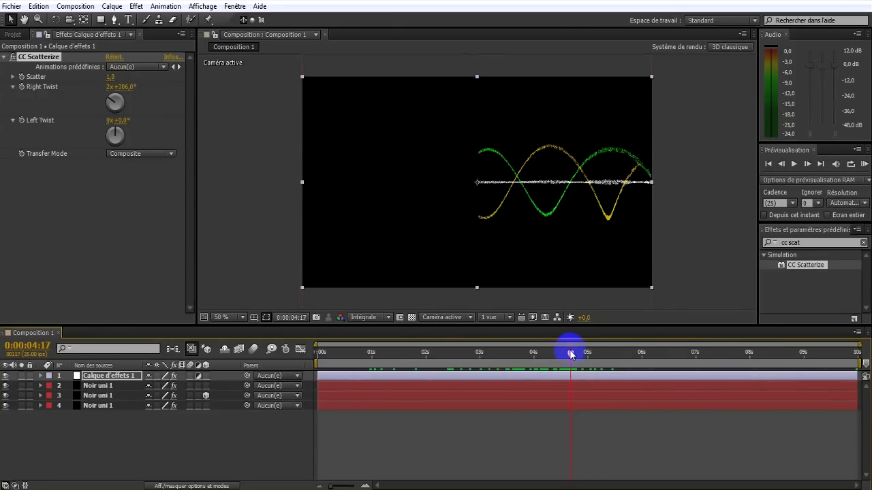
{"action": "left_click", "coordinate": [146, 225]}
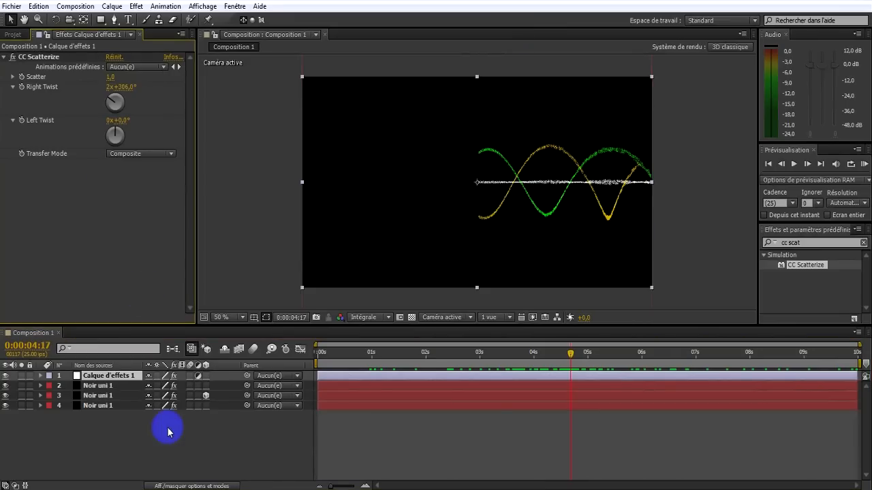
Nest Composition 1 in a new composition and scrub through it, returning to the start of the timeline.
{"action": "left_click", "coordinate": [168, 432]}
{"action": "left_click", "coordinate": [11, 35]}
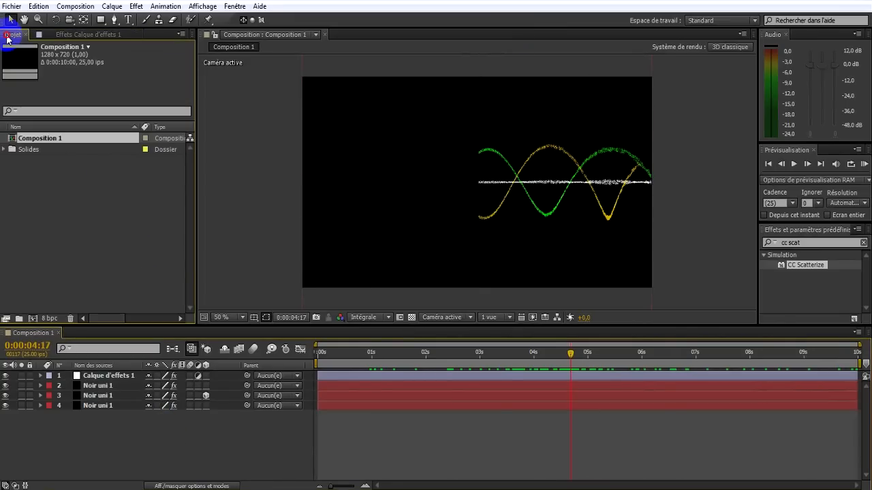
{"action": "left_click_drag", "start_coordinate": [27, 143], "coordinate": [32, 318]}
{"action": "left_click", "coordinate": [88, 347]}
{"action": "left_click_drag", "start_coordinate": [362, 363], "coordinate": [627, 395]}
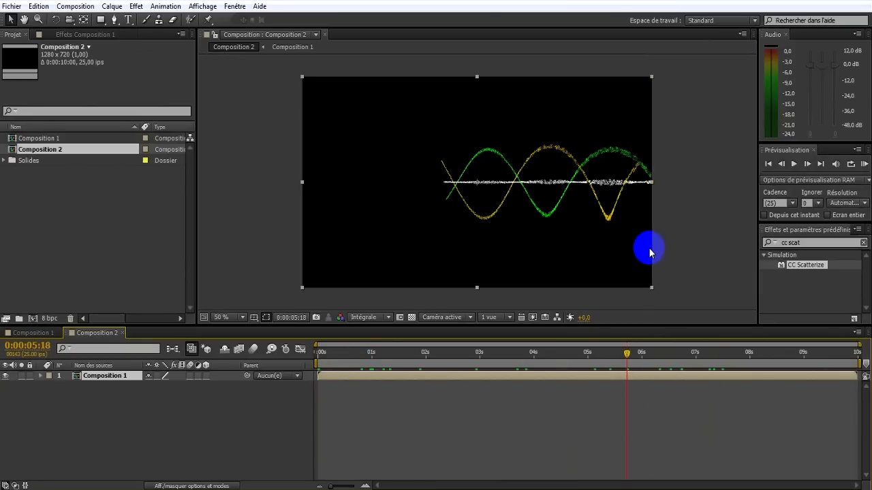
{"action": "left_click_drag", "start_coordinate": [522, 357], "coordinate": [296, 352]}
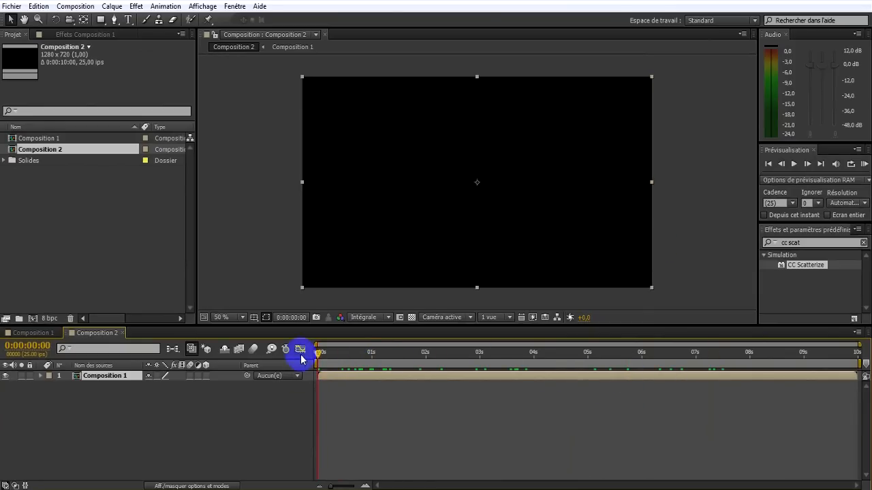
Show the title/action-safe guides (Titre/Action sécurisés) in the new composition's viewer.
{"action": "left_click", "coordinate": [253, 318]}
{"action": "left_click", "coordinate": [253, 318]}
{"action": "left_click", "coordinate": [253, 318]}
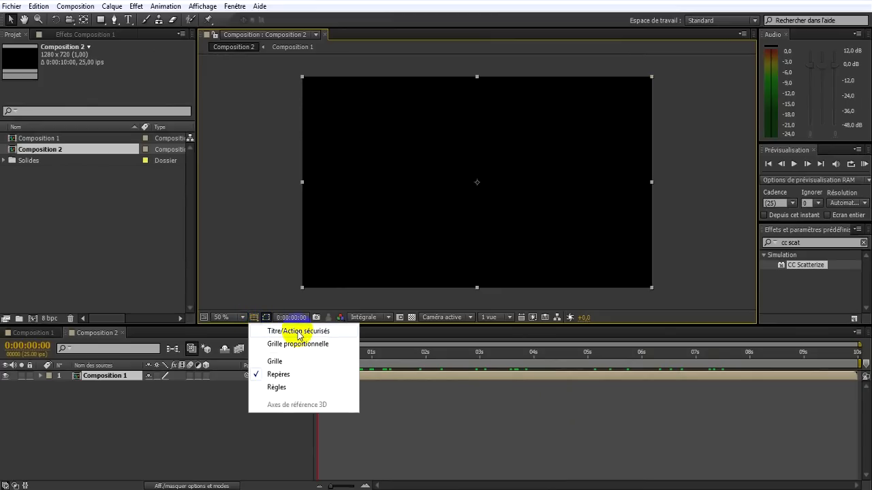
{"action": "left_click", "coordinate": [267, 332]}
{"action": "left_click", "coordinate": [255, 320]}
{"action": "left_click", "coordinate": [269, 332]}
{"action": "key", "text": "apostrophe"}
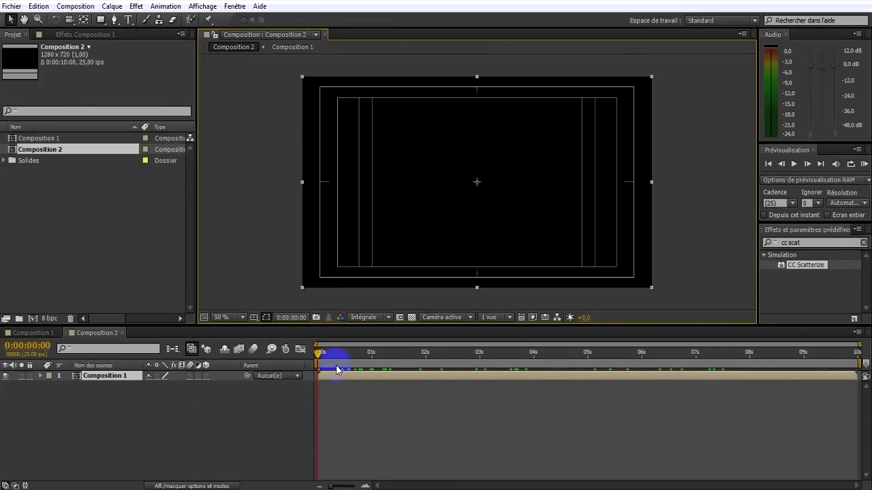
{"action": "left_click", "coordinate": [254, 317]}
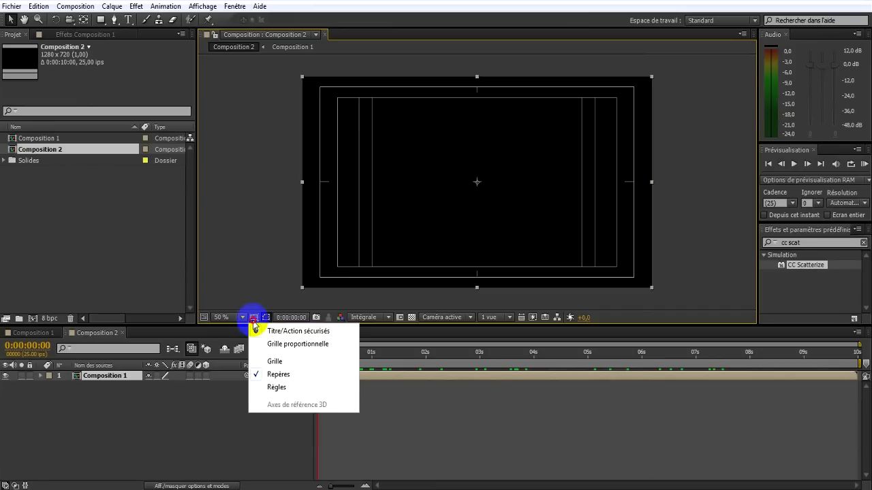
{"action": "left_click", "coordinate": [228, 403]}
Make the Composition 1 layer 3D at time 0 and move it along its X axis to about Position 18,0,360,0,0,0.
{"action": "mouse_move", "coordinate": [324, 354]}
{"action": "left_mouse_down"}
{"action": "mouse_move", "coordinate": [493, 357]}
{"action": "mouse_move", "coordinate": [570, 346]}
{"action": "mouse_move", "coordinate": [320, 354]}
{"action": "left_mouse_up"}
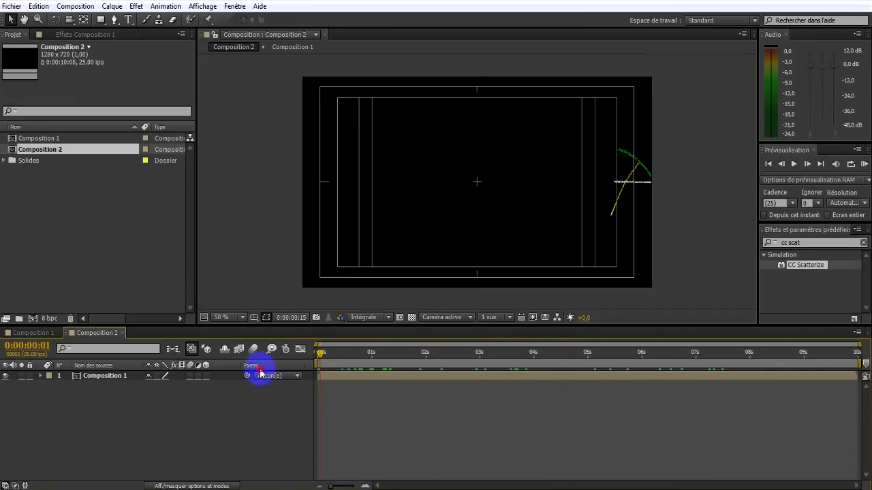
{"action": "left_click_drag", "start_coordinate": [260, 370], "coordinate": [259, 370]}
{"action": "left_click", "coordinate": [360, 378]}
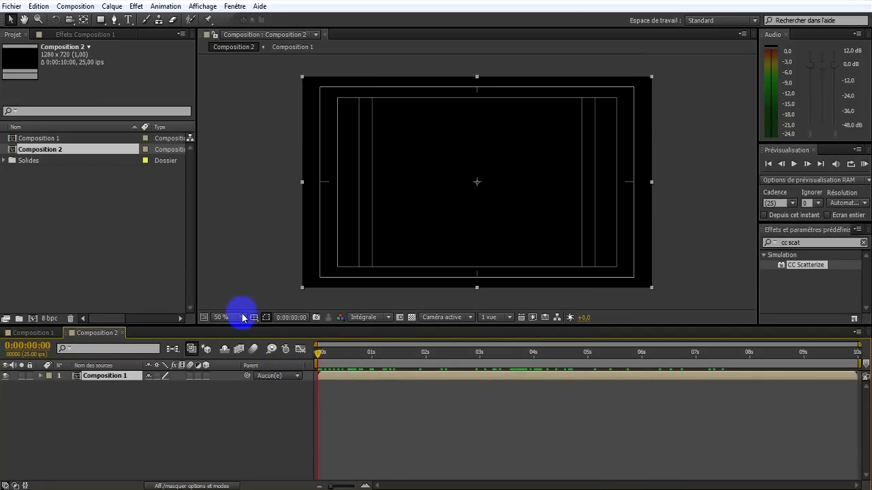
{"action": "left_click", "coordinate": [206, 377]}
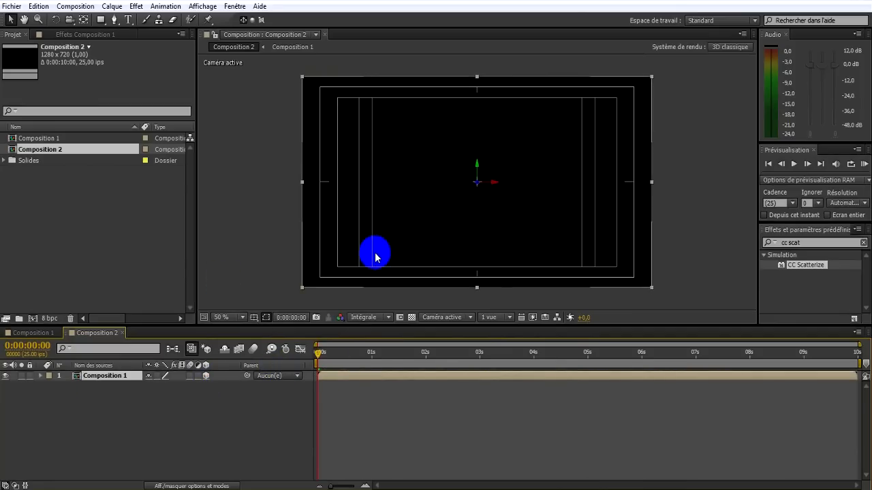
{"action": "left_click_drag", "start_coordinate": [494, 186], "coordinate": [331, 193]}
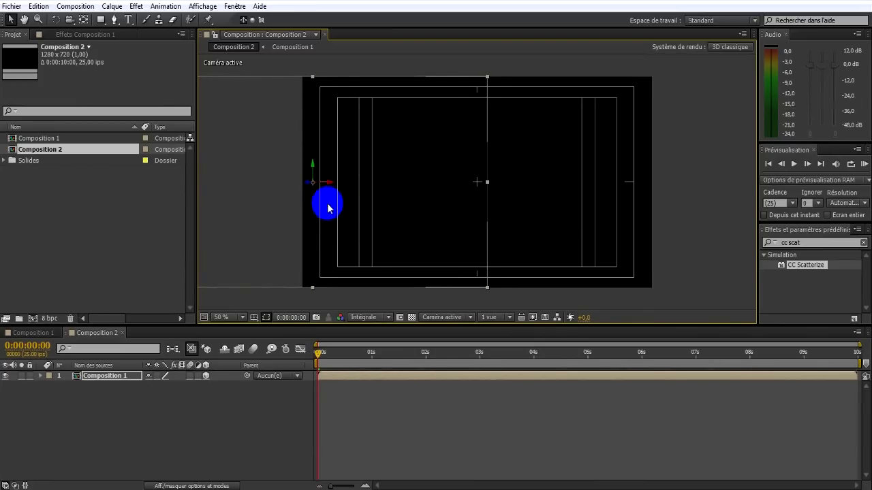
{"action": "left_click_drag", "start_coordinate": [371, 359], "coordinate": [317, 353]}
{"action": "left_click_drag", "start_coordinate": [327, 182], "coordinate": [321, 181]}
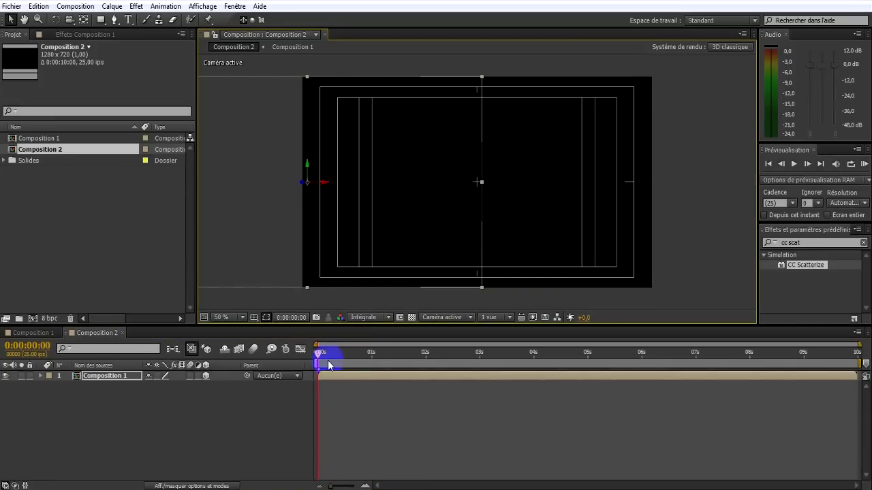
Animate the Composition 1 layer's Position from a keyframe at 0:00:00:00 to X 1280,0 at 0:00:09:24, and scrub back to check the motion.
{"action": "left_click", "coordinate": [41, 376]}
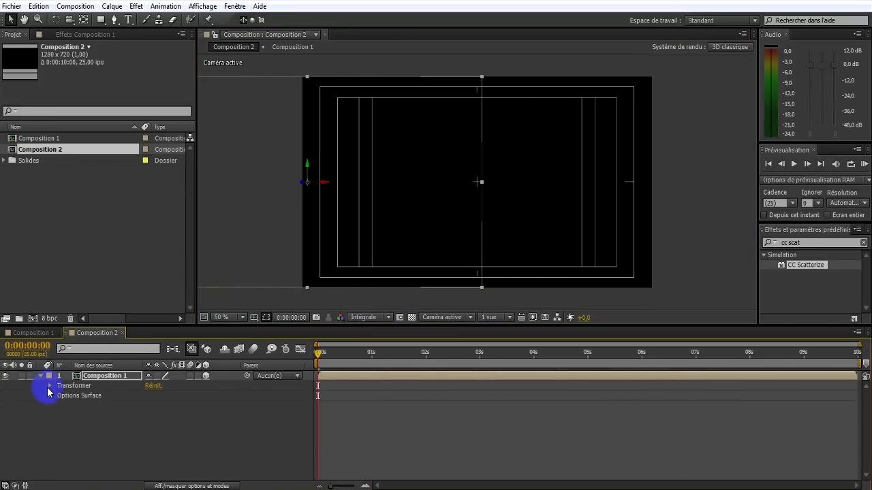
{"action": "left_click", "coordinate": [50, 385]}
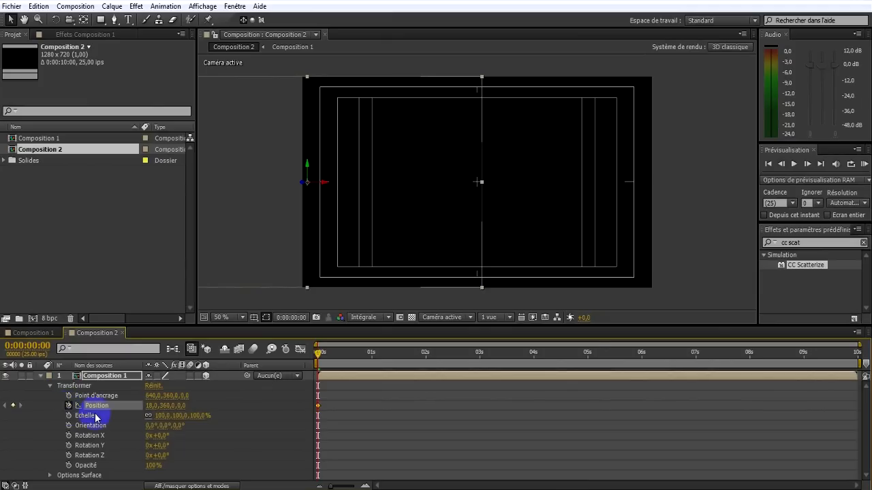
{"action": "left_click_drag", "start_coordinate": [382, 357], "coordinate": [859, 357]}
{"action": "left_click_drag", "start_coordinate": [325, 185], "coordinate": [659, 228]}
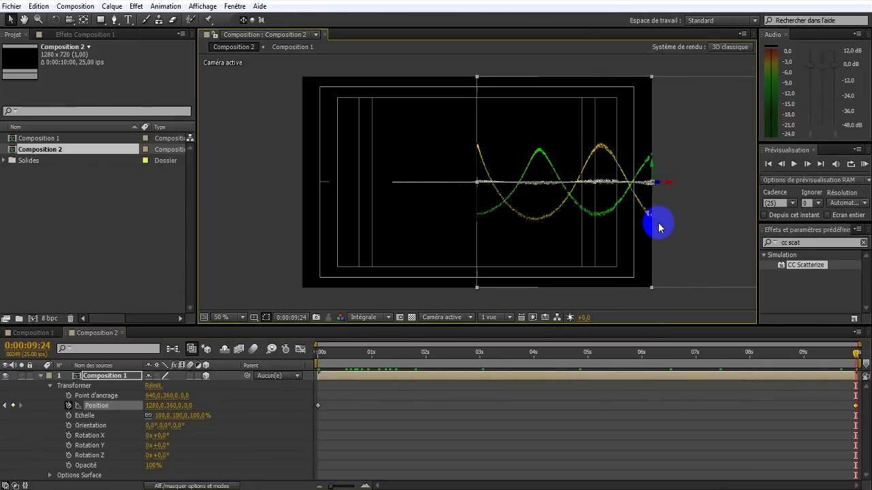
{"action": "left_click", "coordinate": [643, 407]}
{"action": "left_click_drag", "start_coordinate": [856, 352], "coordinate": [696, 341]}
{"action": "left_click", "coordinate": [58, 385]}
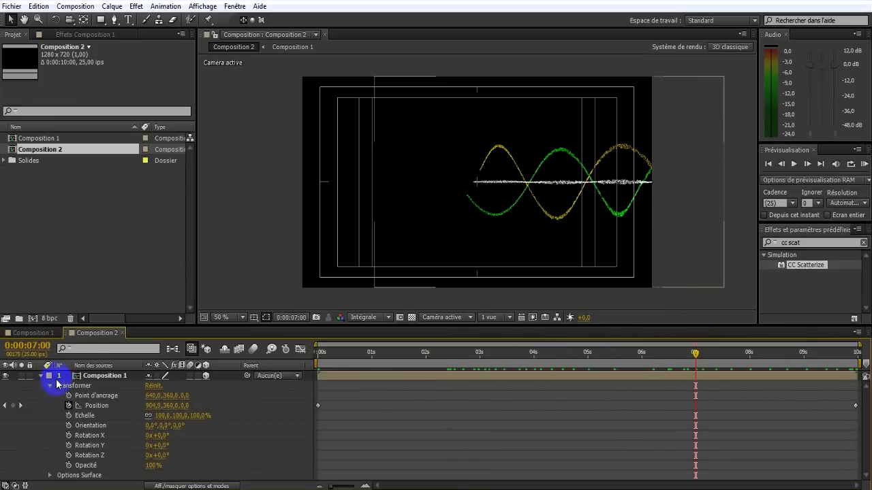
{"action": "left_click", "coordinate": [39, 376]}
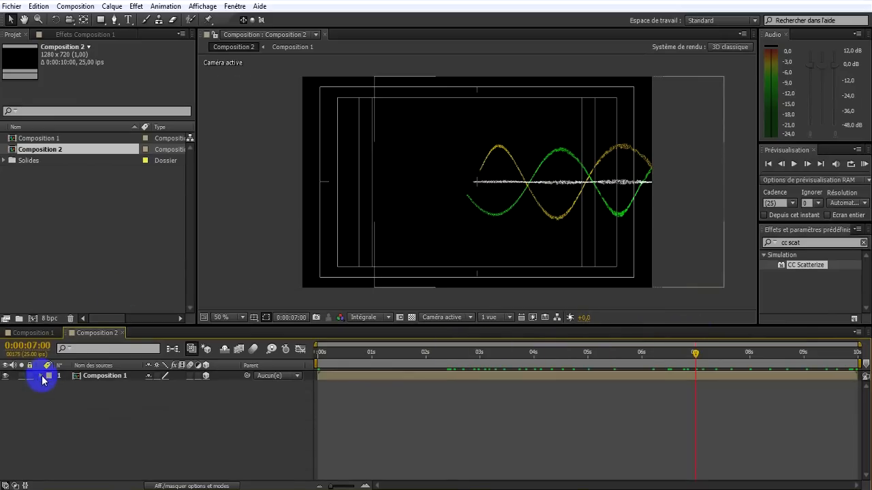
Import the video clip bounce.mp4 into the project.
{"action": "left_click", "coordinate": [47, 236]}
{"action": "double_click", "coordinate": [156, 225]}
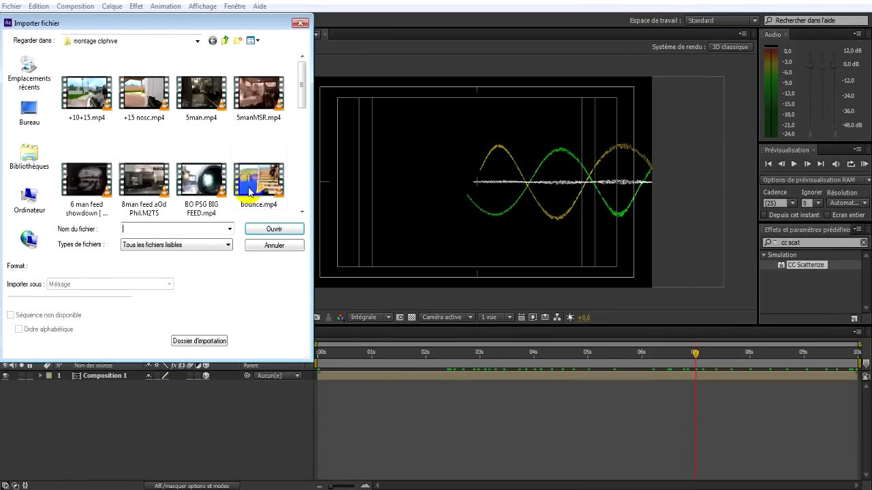
{"action": "double_click", "coordinate": [253, 183]}
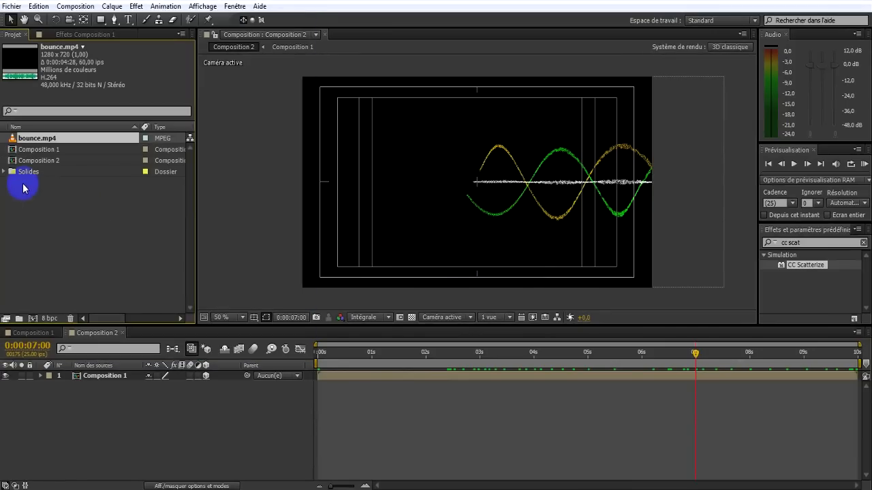
Try bounce.mp4 as a background below the Composition 1 layer, check it at 0:00:04:00, and delete the clip from the timeline.
{"action": "left_click_drag", "start_coordinate": [37, 138], "coordinate": [65, 415]}
{"action": "left_click_drag", "start_coordinate": [420, 358], "coordinate": [533, 354]}
{"action": "left_click", "coordinate": [403, 278]}
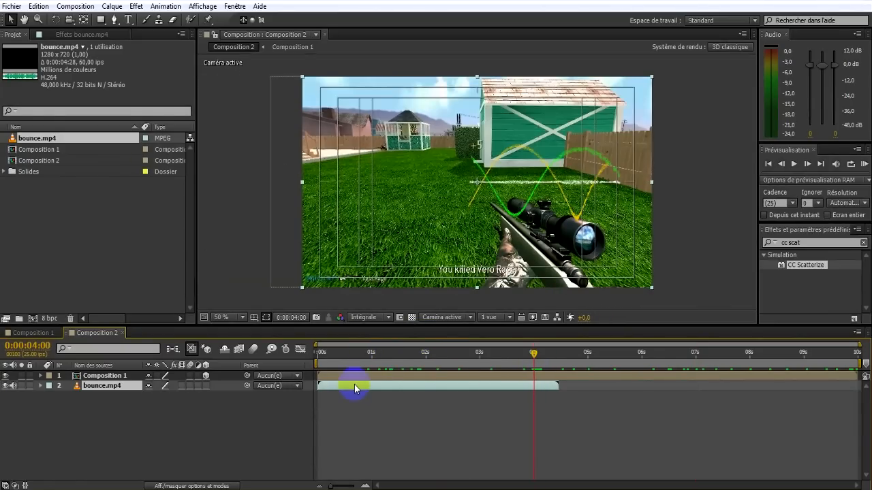
{"action": "key", "text": "Delete"}
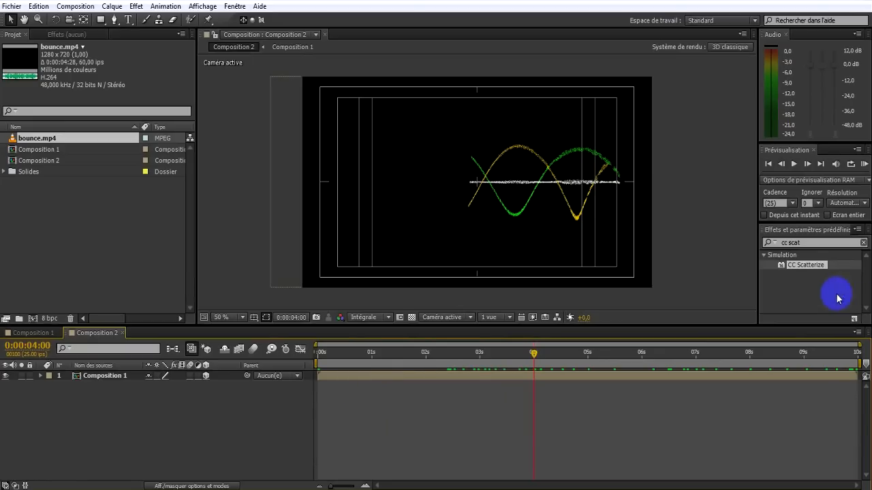
Clear the effects search text and deselect the item in the project.
{"action": "left_click", "coordinate": [863, 242]}
{"action": "left_click", "coordinate": [68, 254]}
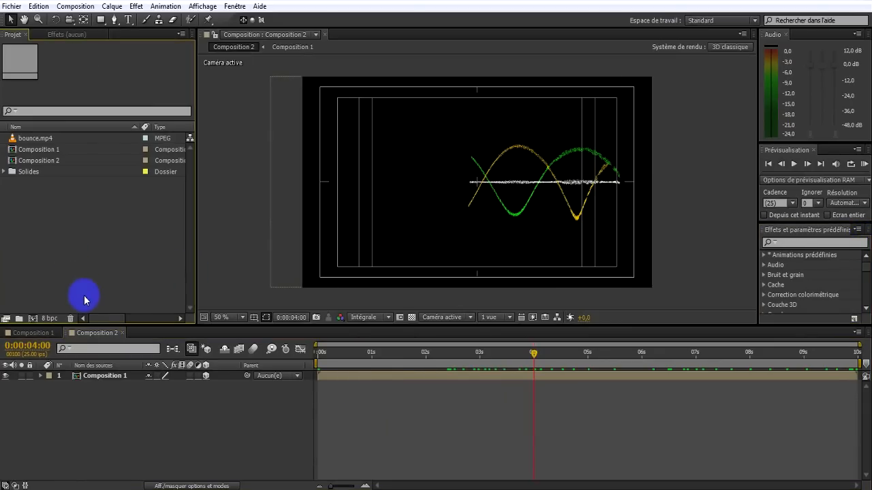
{"action": "left_click", "coordinate": [90, 339]}
{"action": "left_click", "coordinate": [45, 334]}
{"action": "left_click", "coordinate": [73, 337]}
{"action": "left_click", "coordinate": [53, 337]}
{"action": "left_click", "coordinate": [76, 338]}
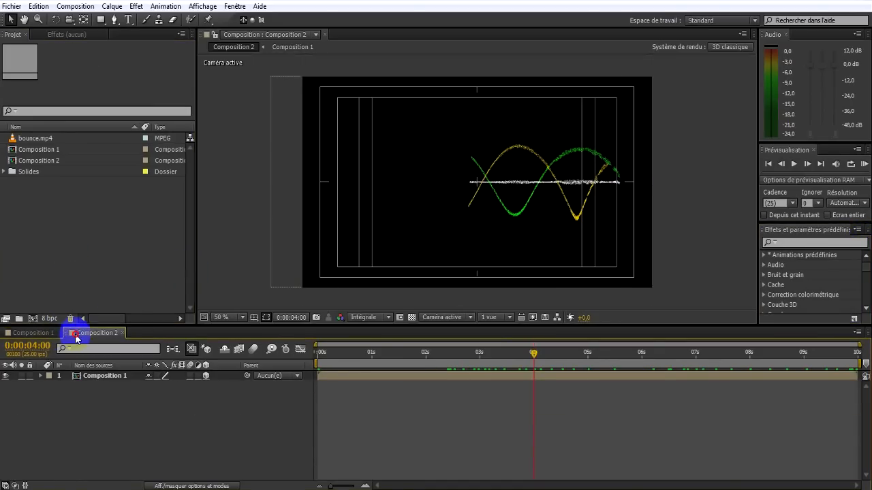
Duplicate the Composition 1 layer six times to intensify the strands.
{"action": "left_click", "coordinate": [119, 380]}
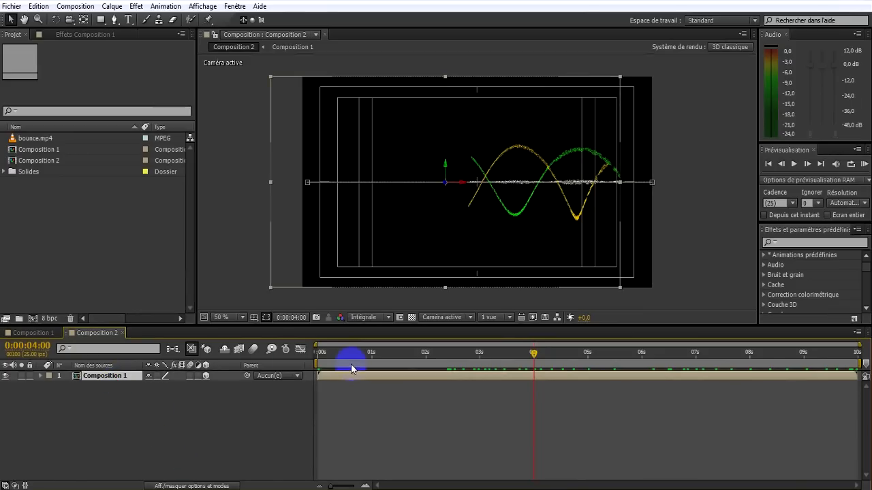
{"action": "key", "text": "ctrl+d"}
{"action": "key", "text": "ctrl+d"}
{"action": "key", "text": "ctrl+d"}
{"action": "key", "text": "ctrl+d"}
{"action": "key", "text": "ctrl+d"}
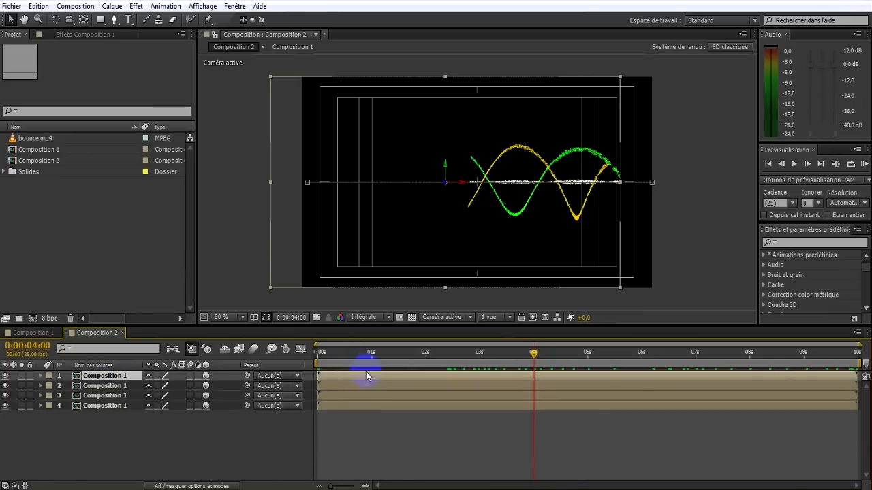
{"action": "key", "text": "ctrl+d"}
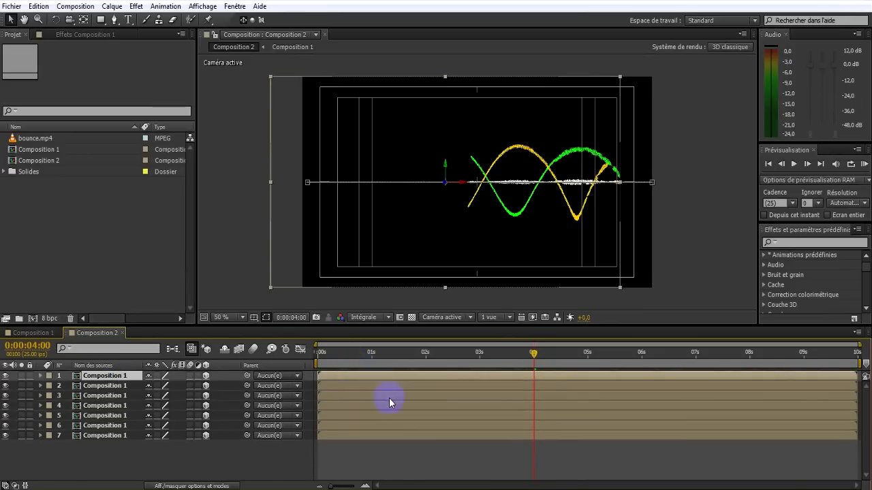
Play a preview of the stacked Composition 1 layers from the start of the timeline.
{"action": "left_click_drag", "start_coordinate": [382, 355], "coordinate": [306, 354]}
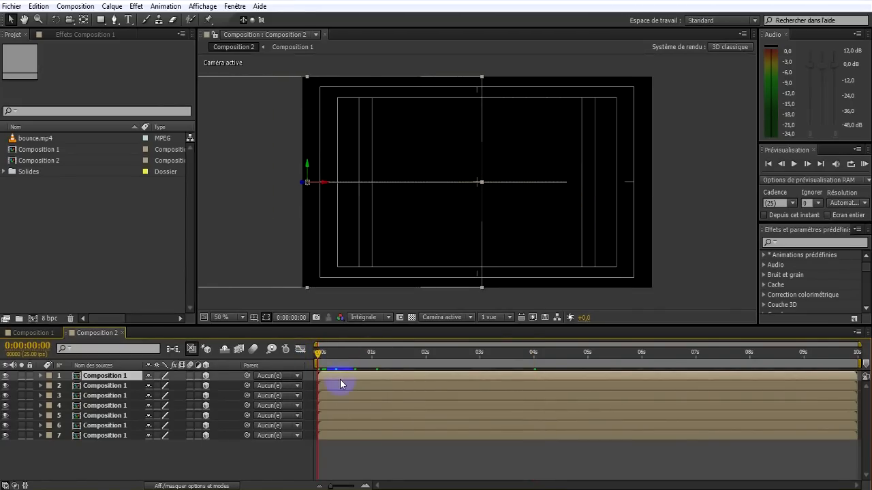
{"action": "key", "text": "KP_0"}
{"action": "key", "text": "KP_Decimal"}
{"action": "key", "text": "space"}
Undo the last duplication of the Composition 1 layer and scrub back towards the start of the timeline.
{"action": "key", "text": "ctrl+z"}
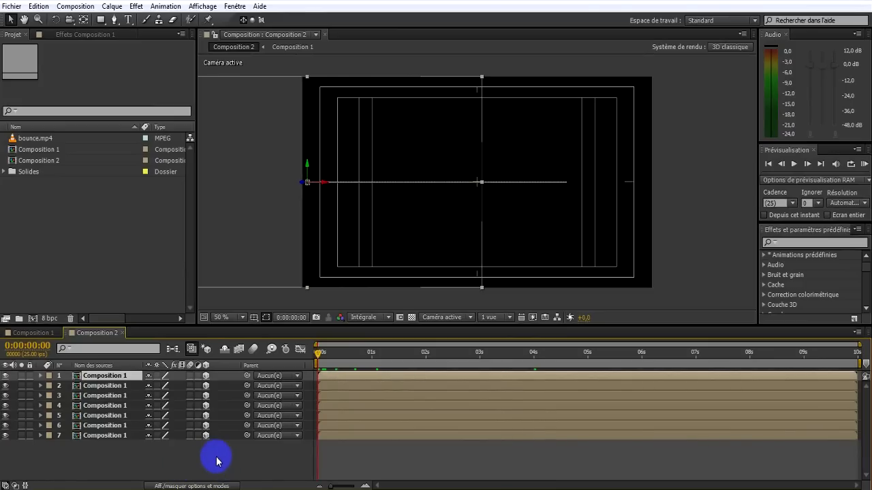
{"action": "key", "text": "KP_Decimal"}
{"action": "left_click", "coordinate": [290, 465]}
{"action": "left_click_drag", "start_coordinate": [529, 354], "coordinate": [189, 356]}
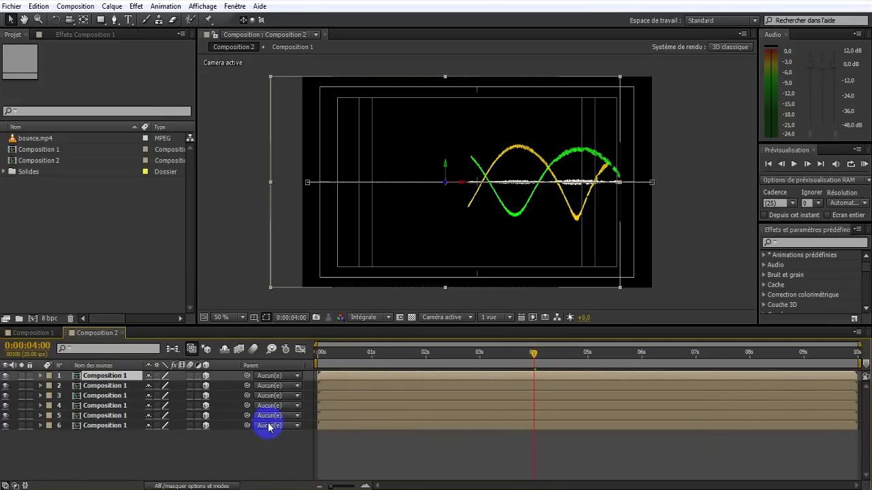
Return to the start of Composition 2, deselect its layers, and add ten markers on the beats during an audio preview.
{"action": "left_click_drag", "start_coordinate": [323, 363], "coordinate": [294, 359]}
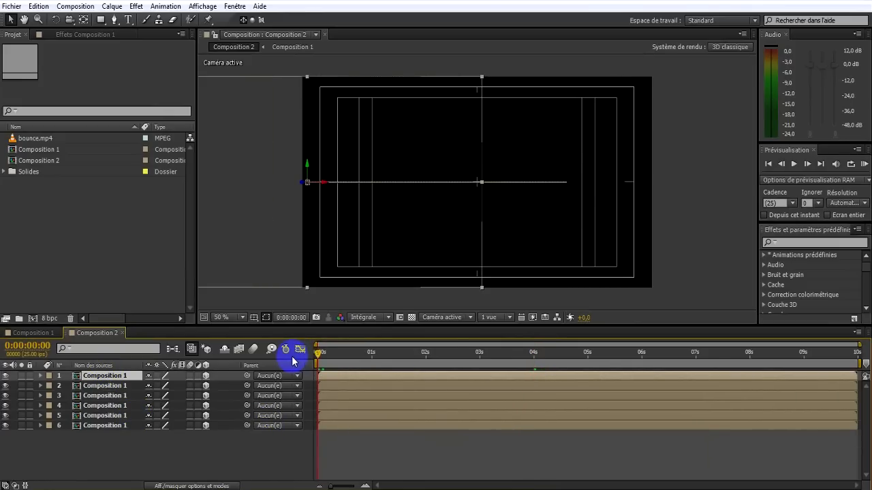
{"action": "left_click", "coordinate": [243, 470]}
{"action": "key", "text": "KP_Decimal"}
{"action": "key", "text": "KP_Multiply"}
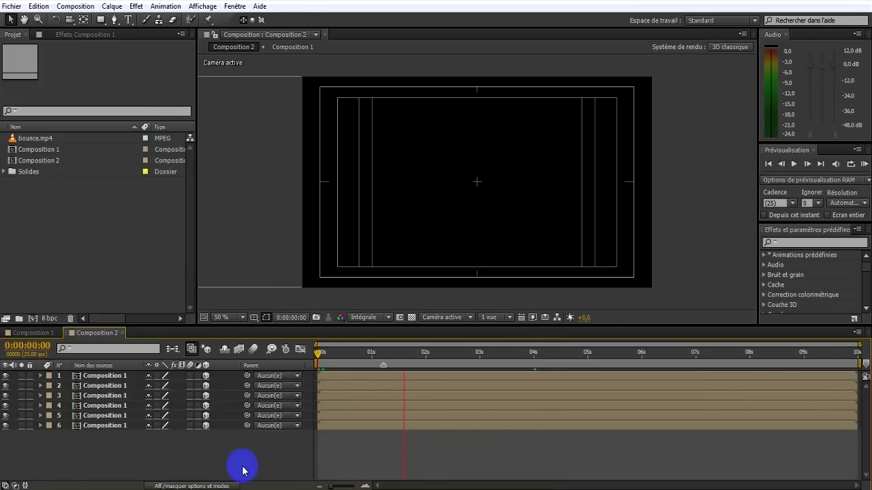
{"action": "key", "text": "KP_Multiply"}
{"action": "key", "text": "KP_Multiply"}
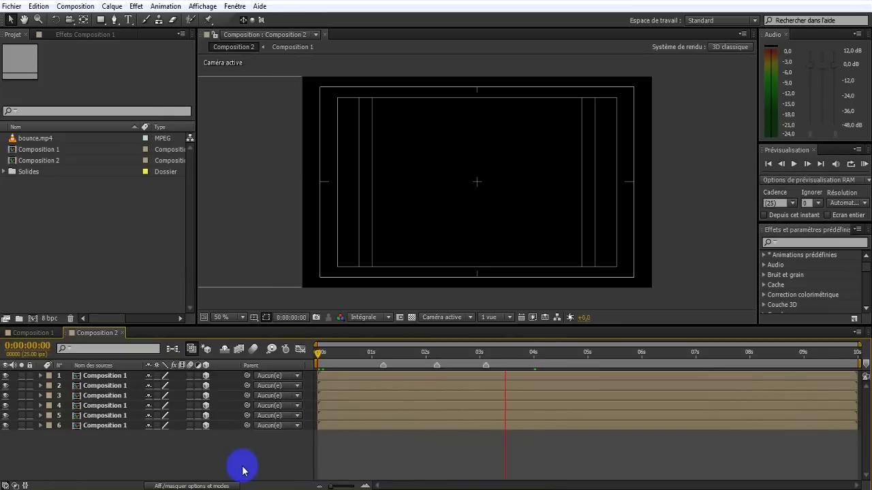
{"action": "key", "text": "KP_Multiply"}
{"action": "key", "text": "KP_Multiply"}
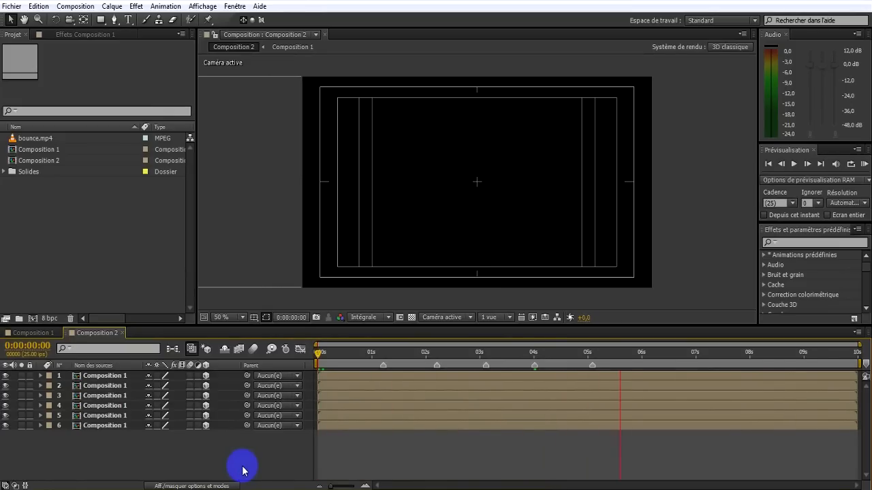
{"action": "key", "text": "KP_Multiply"}
{"action": "key", "text": "KP_Multiply"}
{"action": "key", "text": "KP_Multiply"}
{"action": "key", "text": "KP_Multiply"}
{"action": "key", "text": "KP_Multiply"}
{"action": "key", "text": "space"}
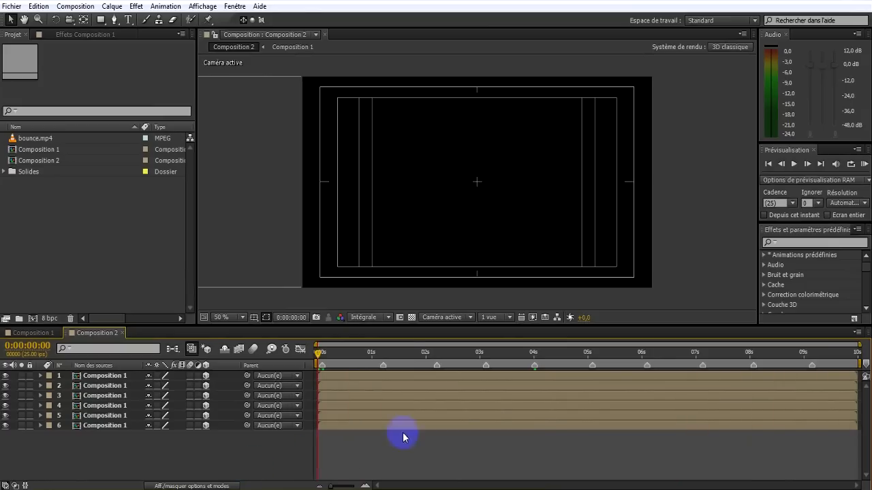
Stagger Composition 1 layers 5 up to 1 so each starts on the successive beat markers from about 1 s to 5 s.
{"action": "mouse_move", "coordinate": [425, 351]}
{"action": "left_mouse_down"}
{"action": "mouse_move", "coordinate": [786, 383]}
{"action": "mouse_move", "coordinate": [296, 384]}
{"action": "mouse_move", "coordinate": [229, 429]}
{"action": "left_mouse_up"}
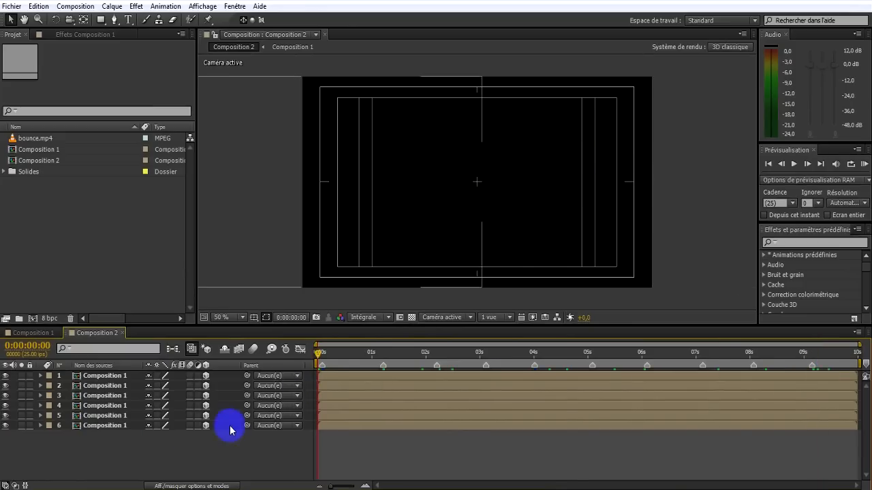
{"action": "left_click", "coordinate": [336, 413]}
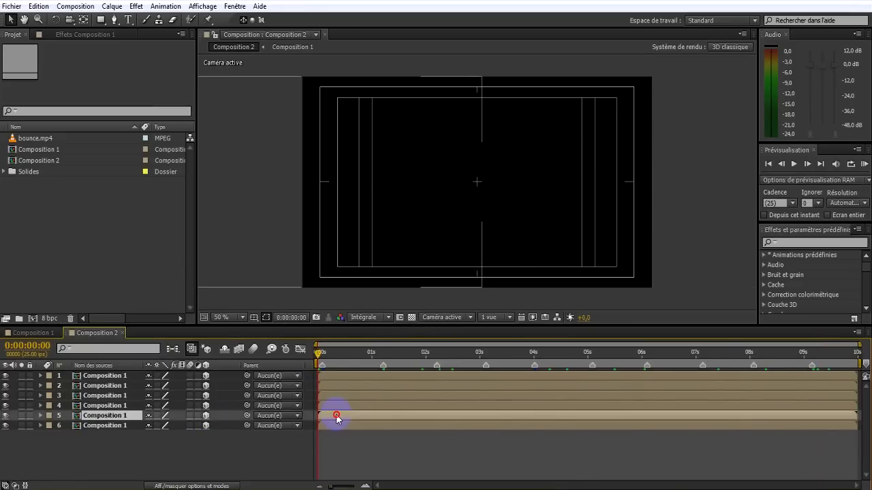
{"action": "mouse_move", "coordinate": [327, 416]}
{"action": "left_mouse_down"}
{"action": "mouse_move", "coordinate": [386, 425]}
{"action": "mouse_move", "coordinate": [429, 417]}
{"action": "mouse_move", "coordinate": [621, 451]}
{"action": "mouse_move", "coordinate": [493, 422]}
{"action": "mouse_move", "coordinate": [391, 424]}
{"action": "mouse_move", "coordinate": [400, 411]}
{"action": "mouse_move", "coordinate": [441, 409]}
{"action": "mouse_move", "coordinate": [375, 411]}
{"action": "mouse_move", "coordinate": [473, 412]}
{"action": "mouse_move", "coordinate": [422, 396]}
{"action": "mouse_move", "coordinate": [581, 396]}
{"action": "left_mouse_up"}
{"action": "left_click", "coordinate": [365, 407]}
{"action": "mouse_move", "coordinate": [488, 387]}
{"action": "left_mouse_down"}
{"action": "mouse_move", "coordinate": [570, 385]}
{"action": "mouse_move", "coordinate": [488, 398]}
{"action": "mouse_move", "coordinate": [672, 402]}
{"action": "left_mouse_up"}
{"action": "left_click", "coordinate": [457, 397]}
{"action": "left_click", "coordinate": [520, 378]}
{"action": "mouse_move", "coordinate": [519, 381]}
{"action": "left_mouse_down"}
{"action": "mouse_move", "coordinate": [584, 365]}
{"action": "mouse_move", "coordinate": [778, 386]}
{"action": "left_mouse_up"}
{"action": "left_click", "coordinate": [516, 444]}
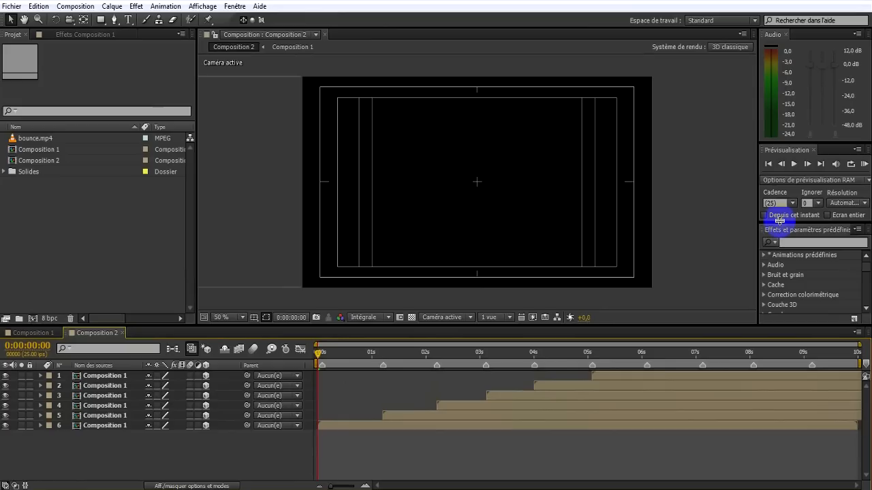
Run a RAM preview of the staggered layers in Composition 2 and stop it.
{"action": "left_click", "coordinate": [864, 164]}
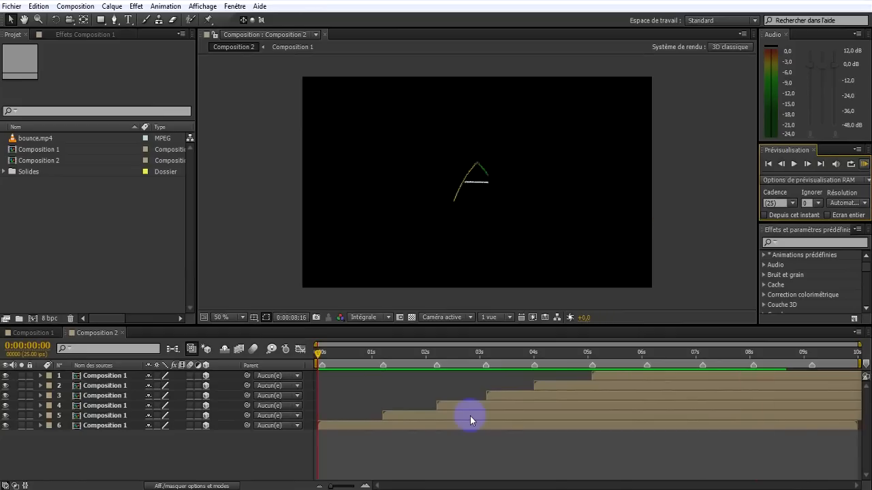
{"action": "left_click", "coordinate": [248, 460]}
Review the CC Scatterize settings of the adjustment layer Calque d'effets 1 in Composition 1 and scrub the timeline start.
{"action": "left_click", "coordinate": [29, 333]}
{"action": "left_click", "coordinate": [112, 377]}
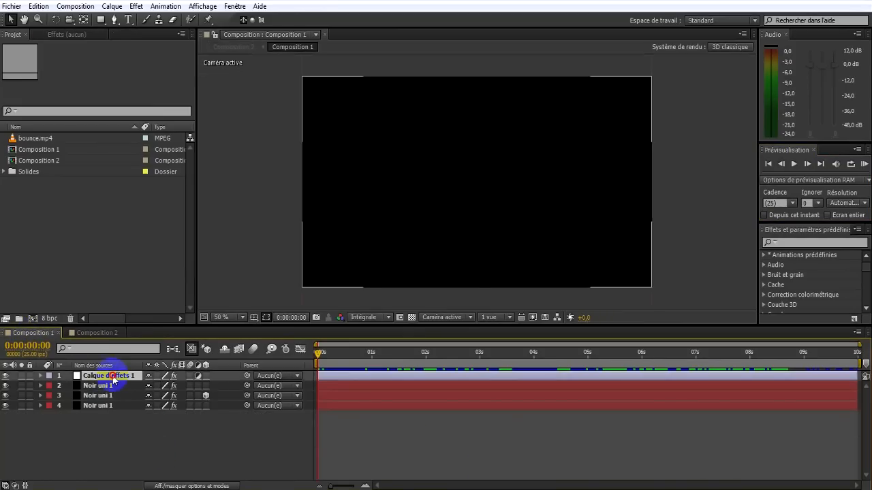
{"action": "left_click", "coordinate": [41, 34]}
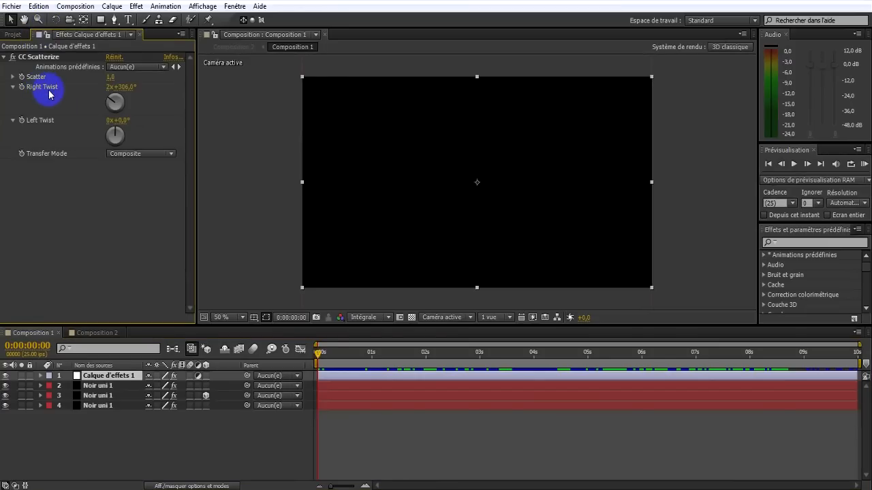
{"action": "left_click", "coordinate": [363, 356]}
{"action": "left_click_drag", "start_coordinate": [364, 359], "coordinate": [171, 350]}
{"action": "left_click", "coordinate": [211, 468]}
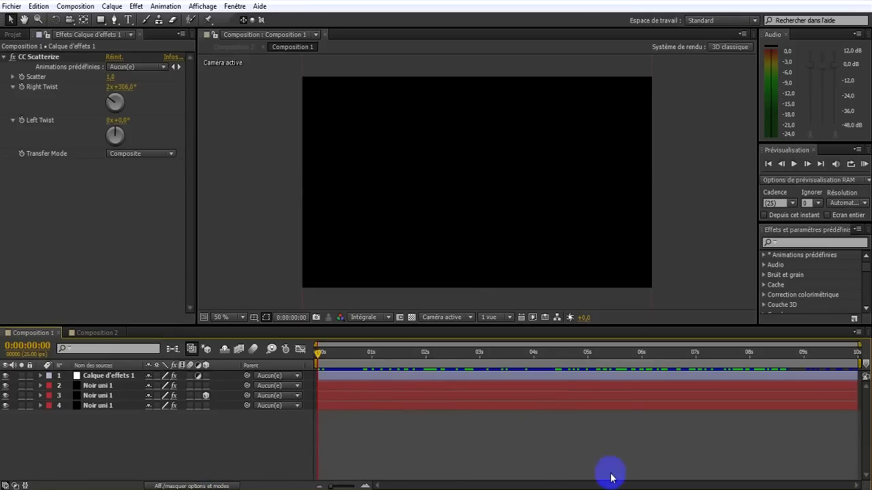
{"action": "left_click", "coordinate": [572, 398]}
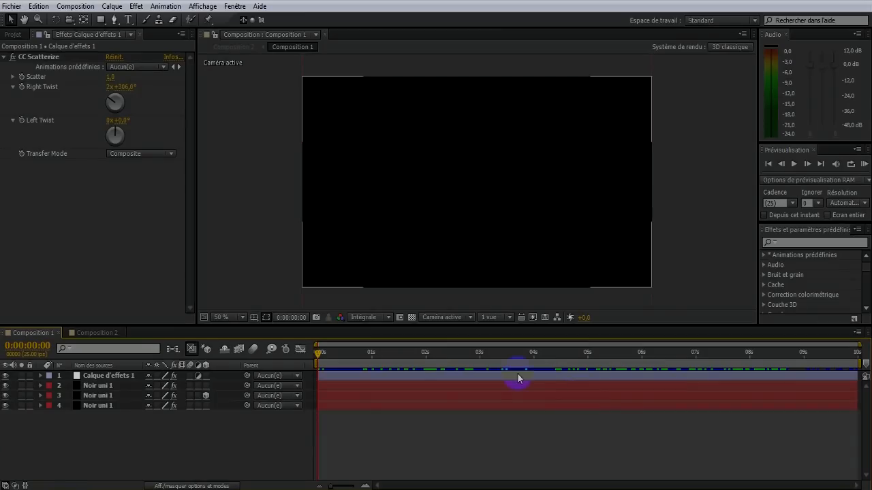
{"action": "left_click", "coordinate": [493, 376]}
{"action": "left_click", "coordinate": [483, 411]}
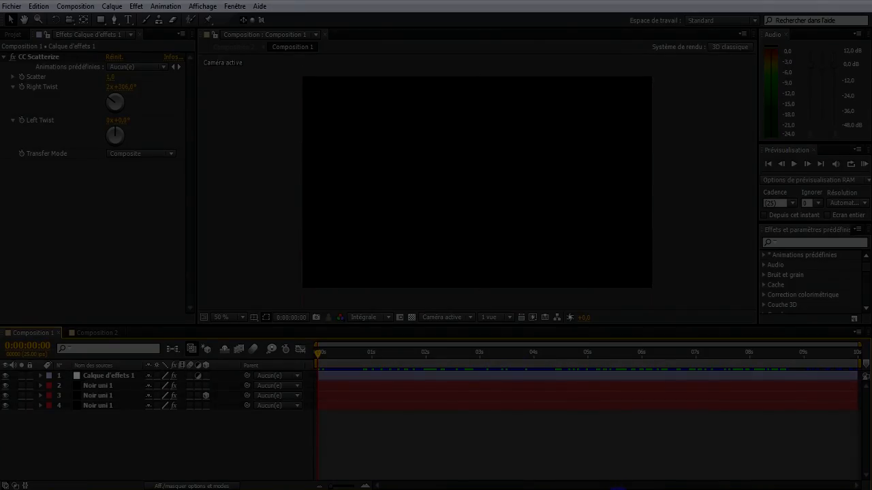